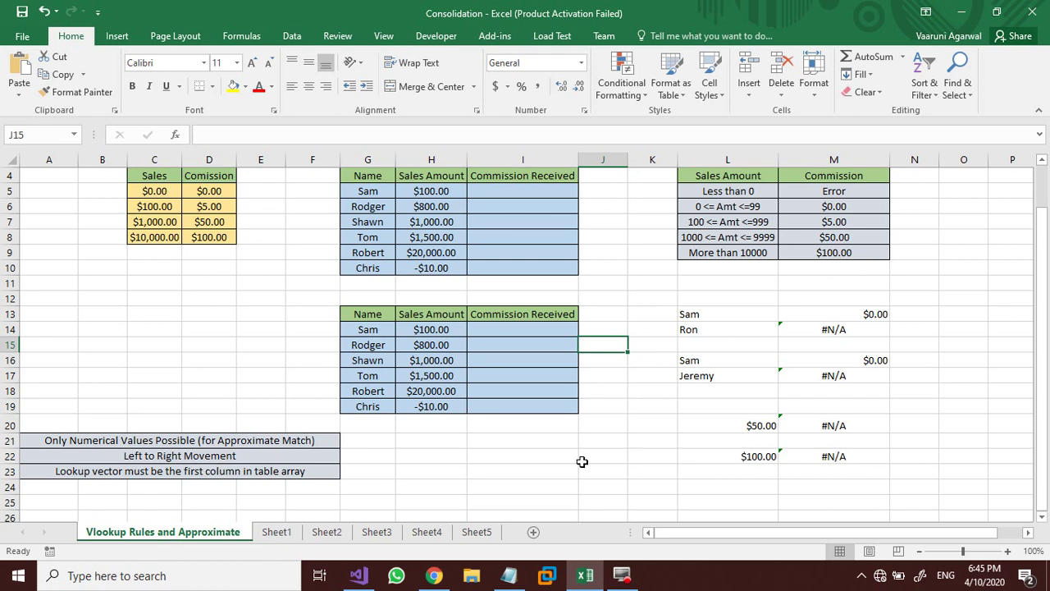
Review the tiers ($0/$0, $100/$5, $1,000/$50, $10,000/$100) and the sales table's Name and Commission columns.
{"action": "left_click", "coordinate": [160, 174]}
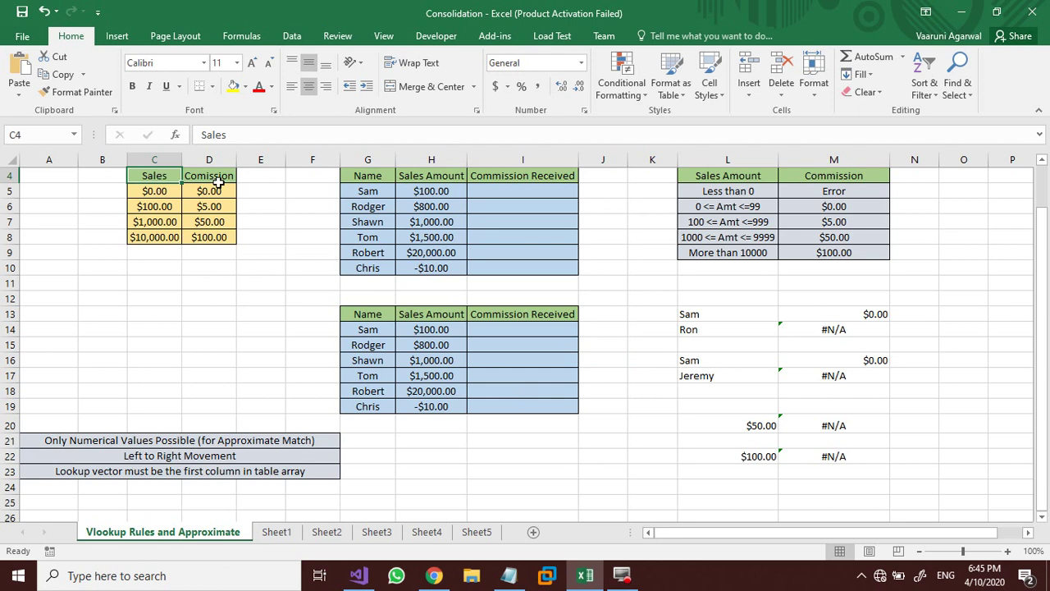
{"action": "left_click", "coordinate": [167, 256]}
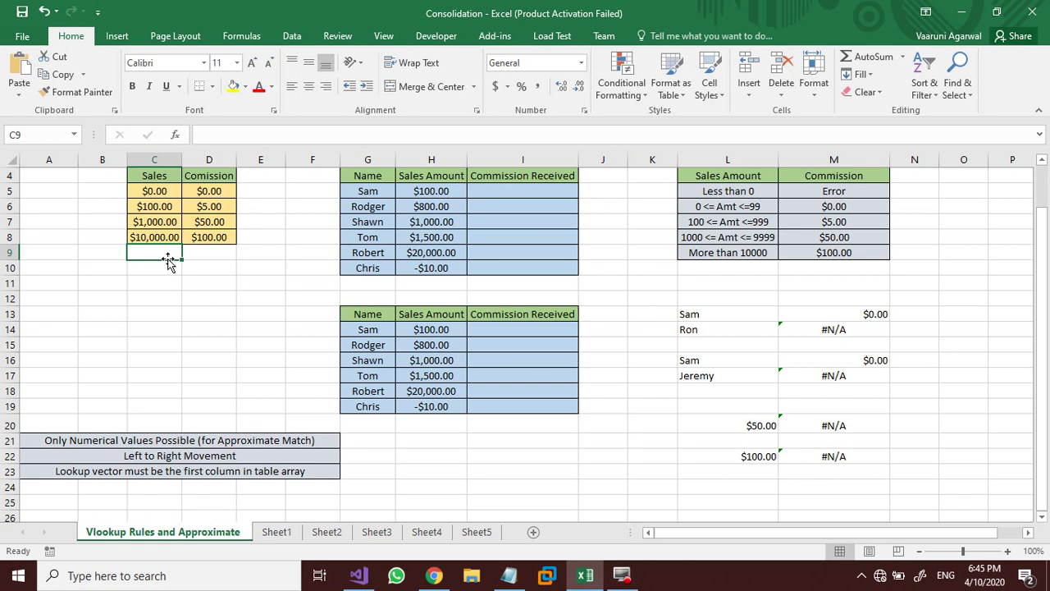
{"action": "left_click", "coordinate": [160, 194]}
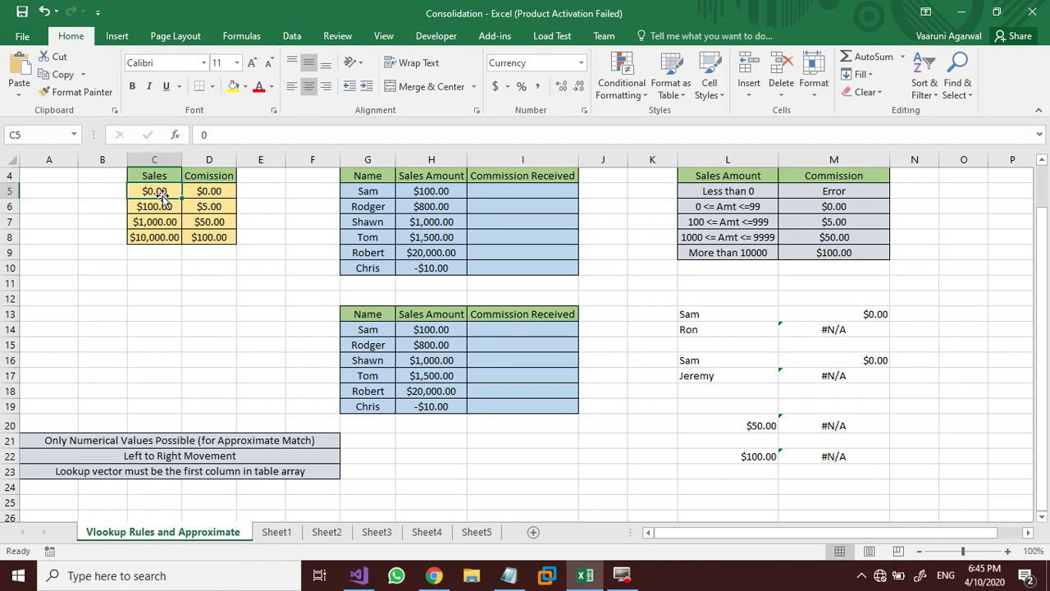
{"action": "left_click", "coordinate": [209, 195]}
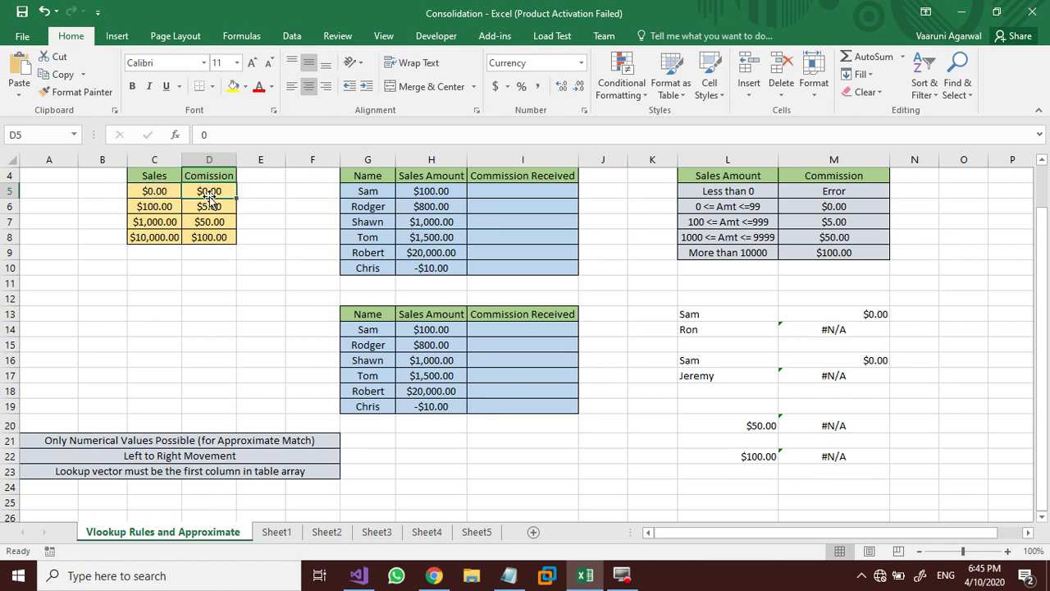
{"action": "left_click", "coordinate": [164, 208]}
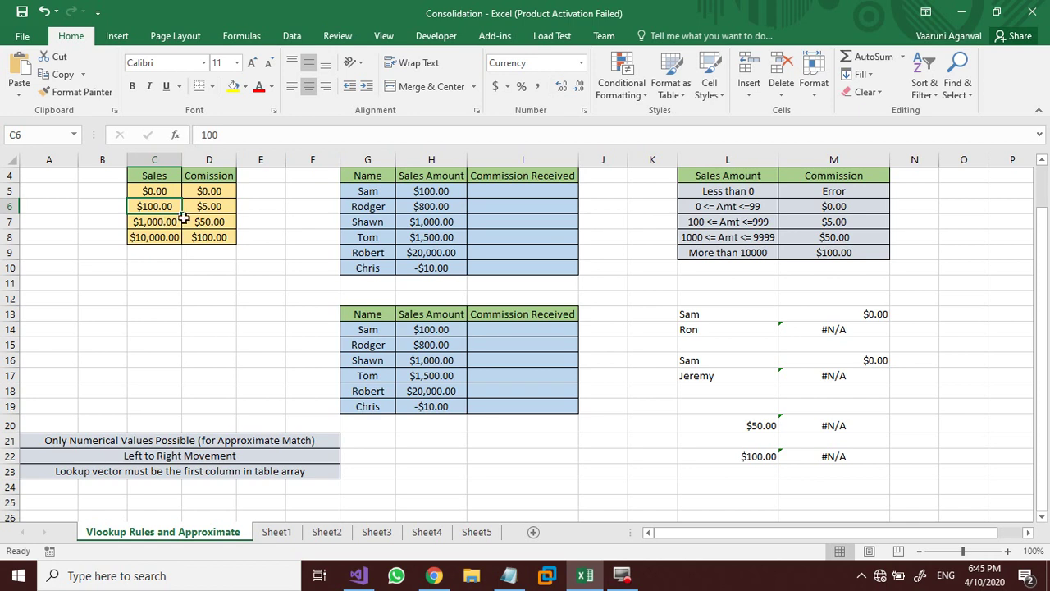
{"action": "left_click", "coordinate": [223, 209]}
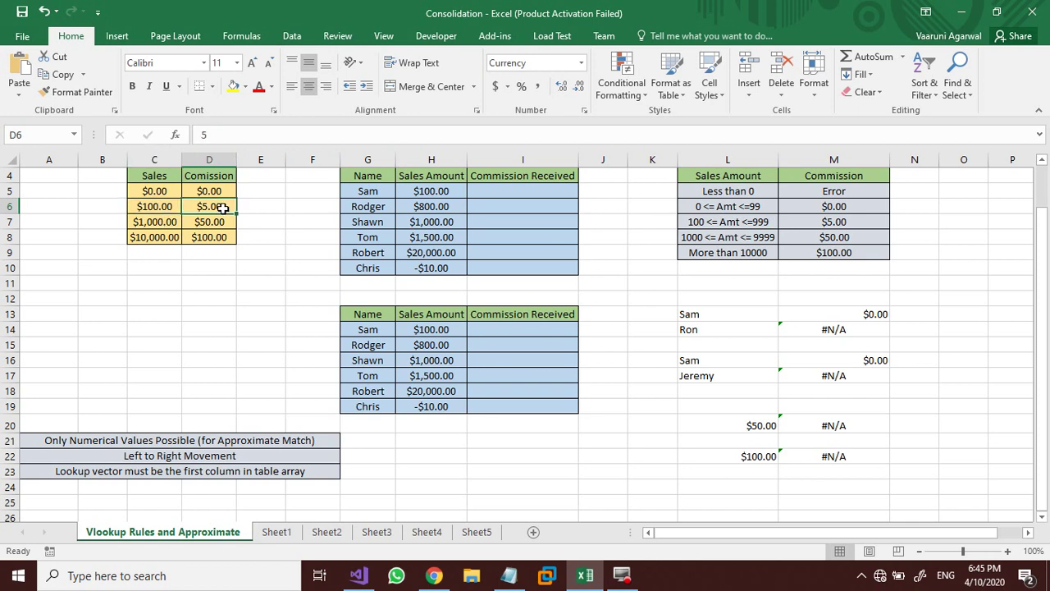
{"action": "left_click", "coordinate": [158, 223]}
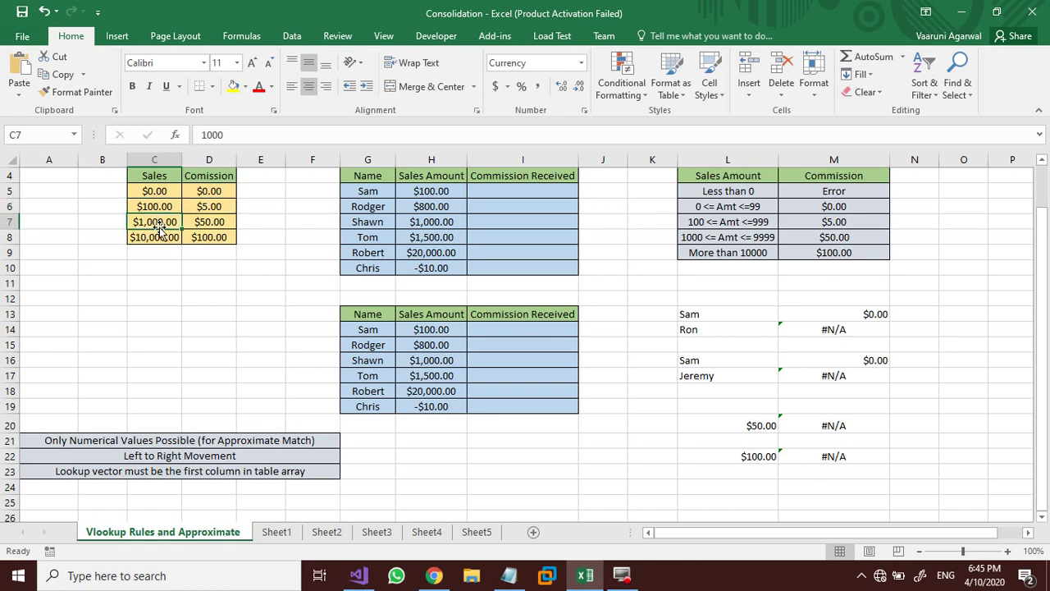
{"action": "left_click", "coordinate": [224, 226]}
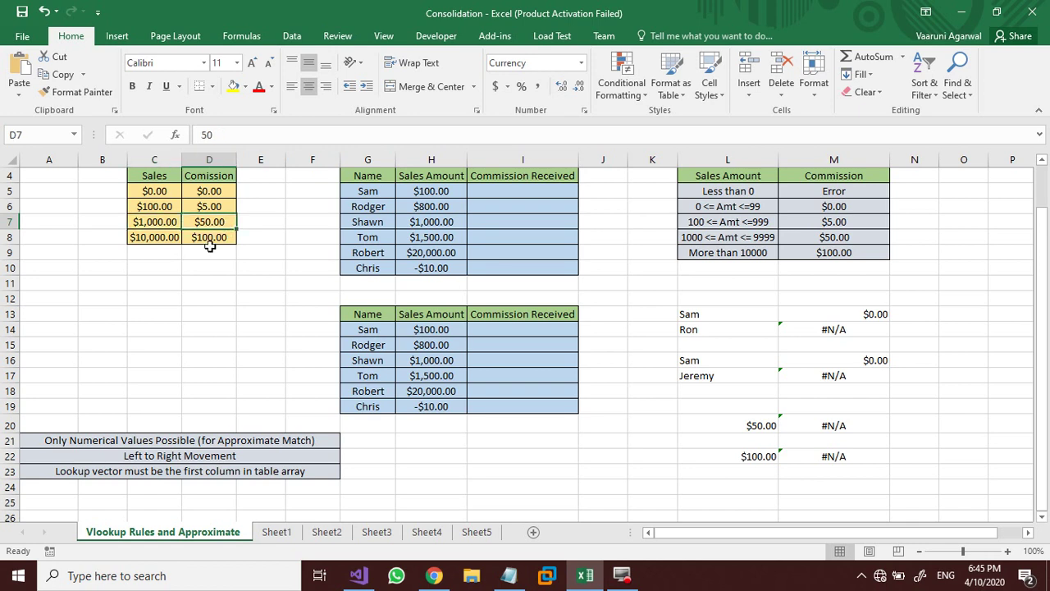
{"action": "left_click", "coordinate": [167, 238]}
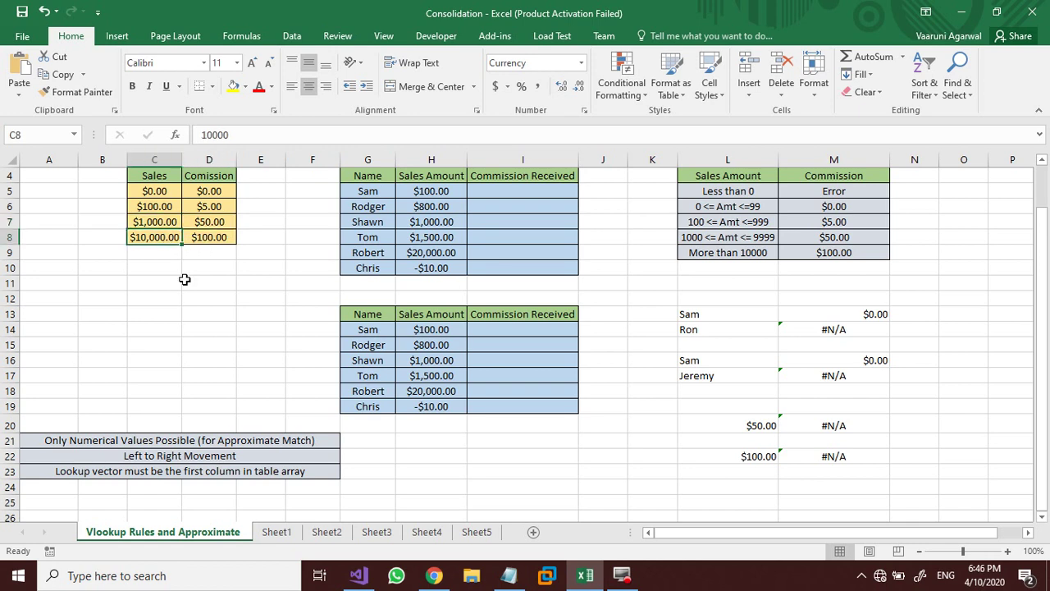
{"action": "left_click", "coordinate": [214, 236]}
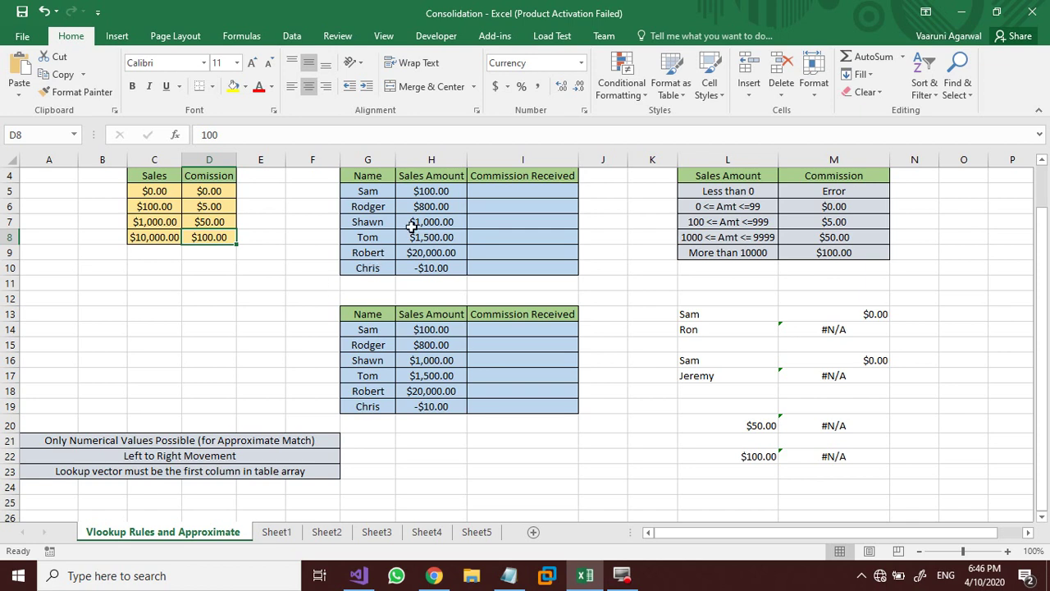
{"action": "left_click", "coordinate": [361, 177]}
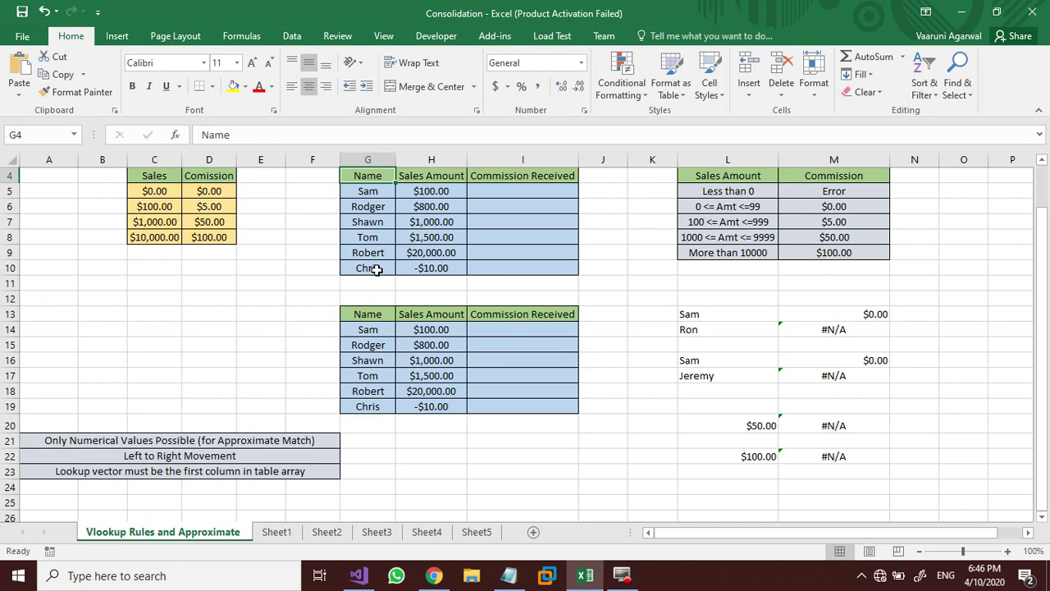
{"action": "left_click", "coordinate": [481, 190]}
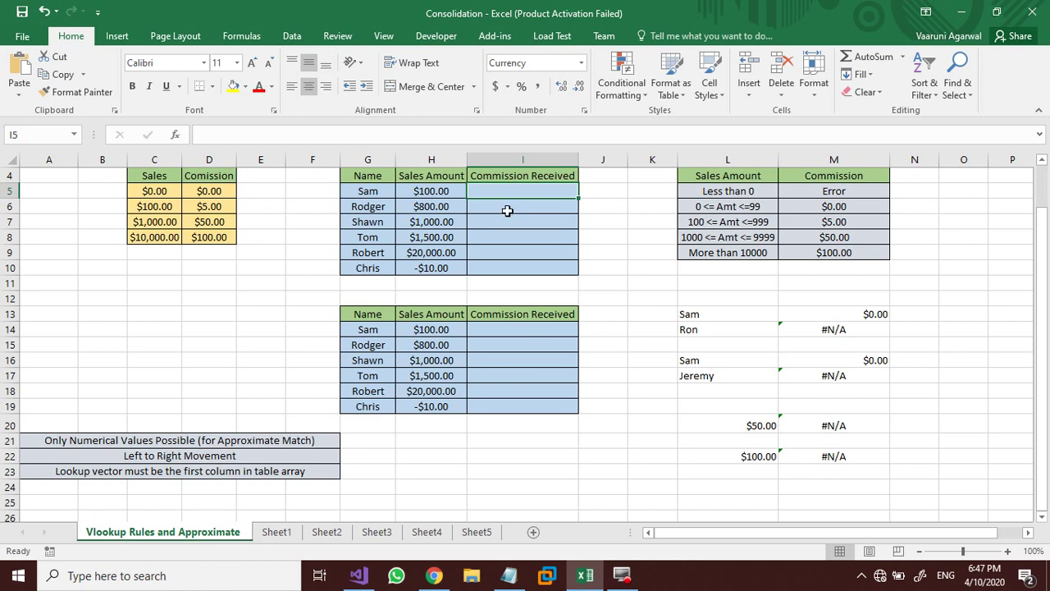
Enter =VLOOKUP(H6,C4:D8,2,0) in I6, an exact match returning #N/A for the $800.00 sale.
{"action": "left_click", "coordinate": [507, 208]}
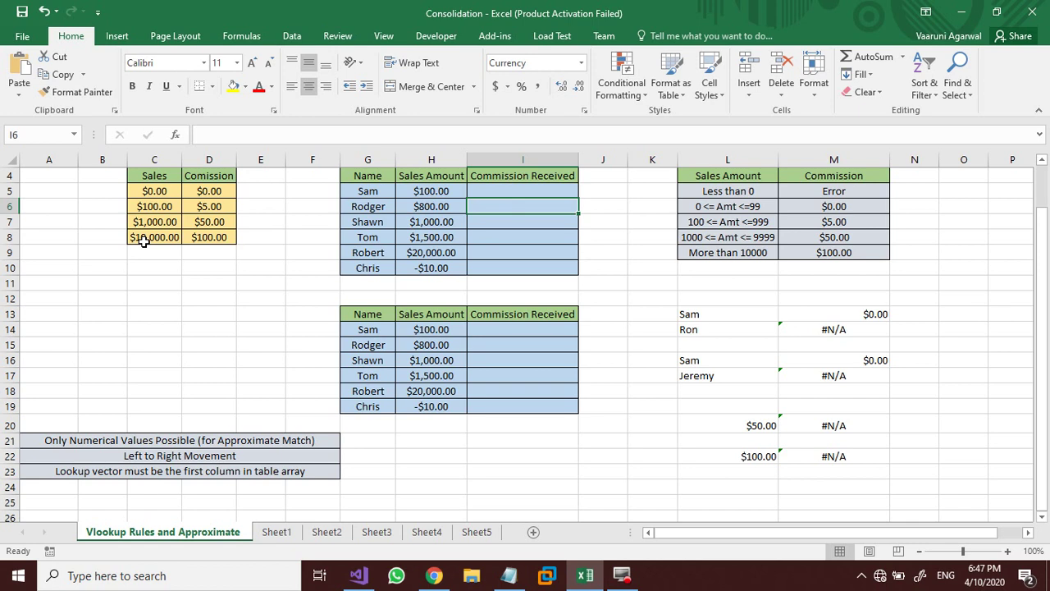
{"action": "type", "text": "=vl"}
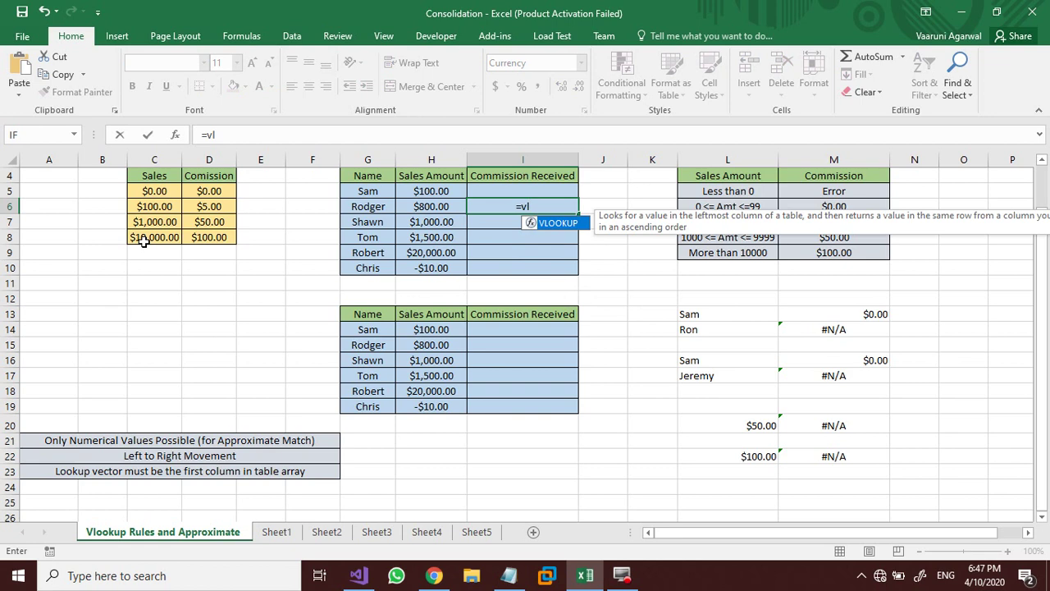
{"action": "key", "text": "Tab"}
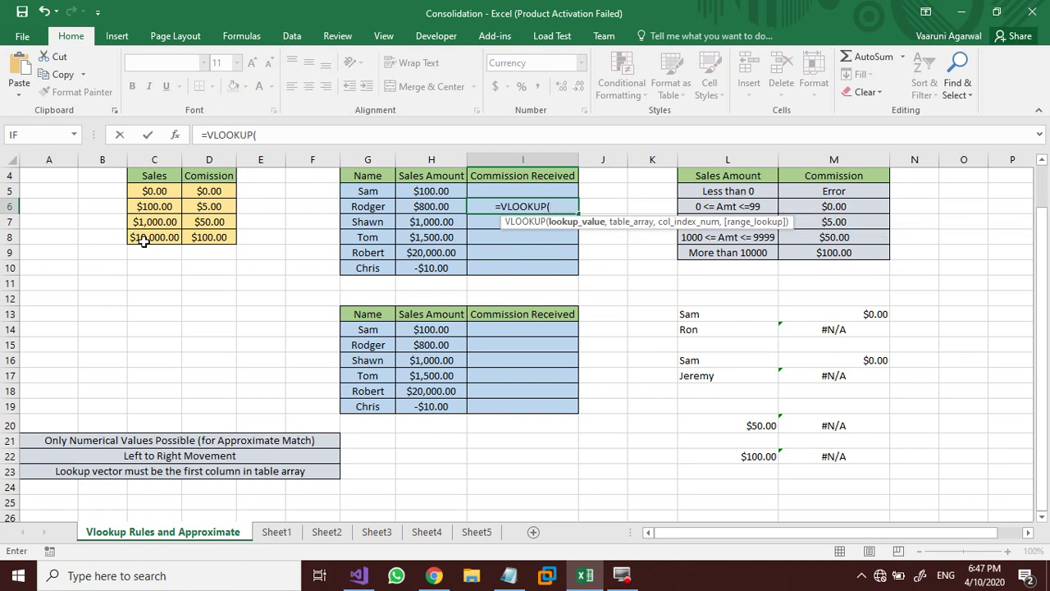
{"action": "left_click", "coordinate": [430, 206]}
{"action": "type", "text": ","}
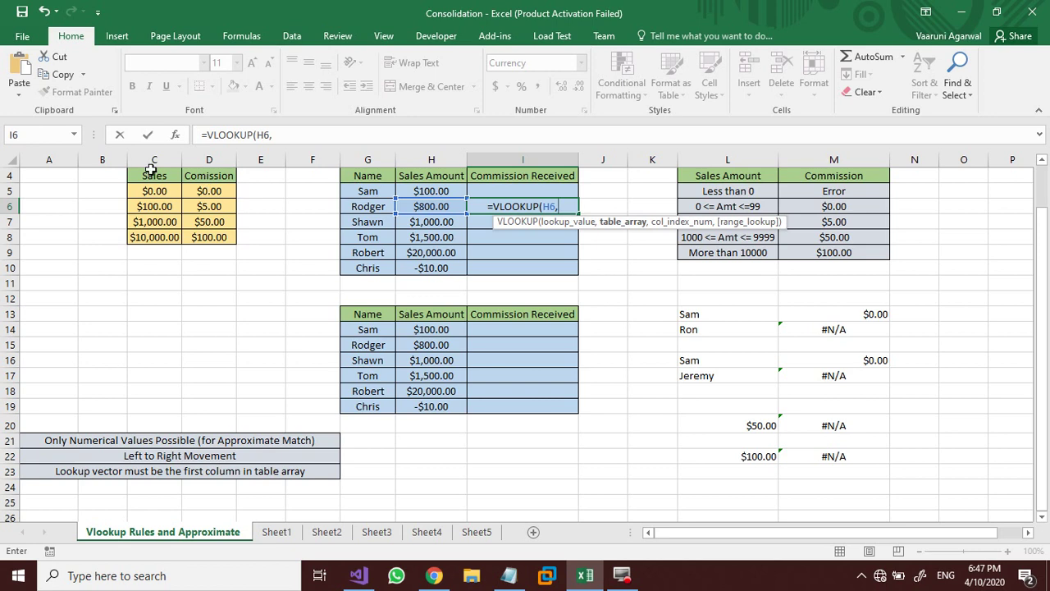
{"action": "left_click_drag", "start_coordinate": [133, 172], "coordinate": [200, 239]}
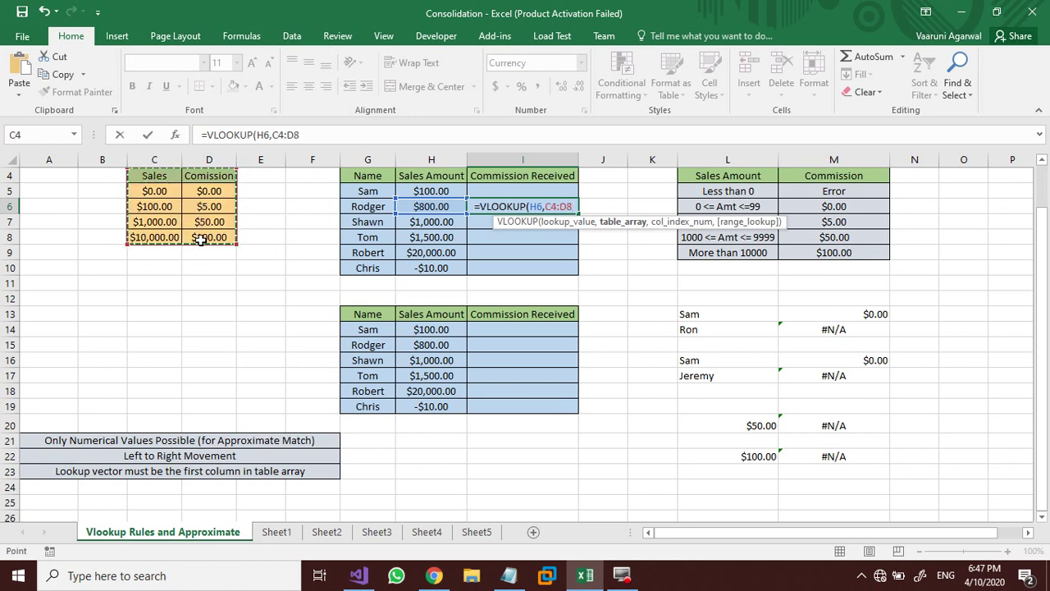
{"action": "type", "text": ",2"}
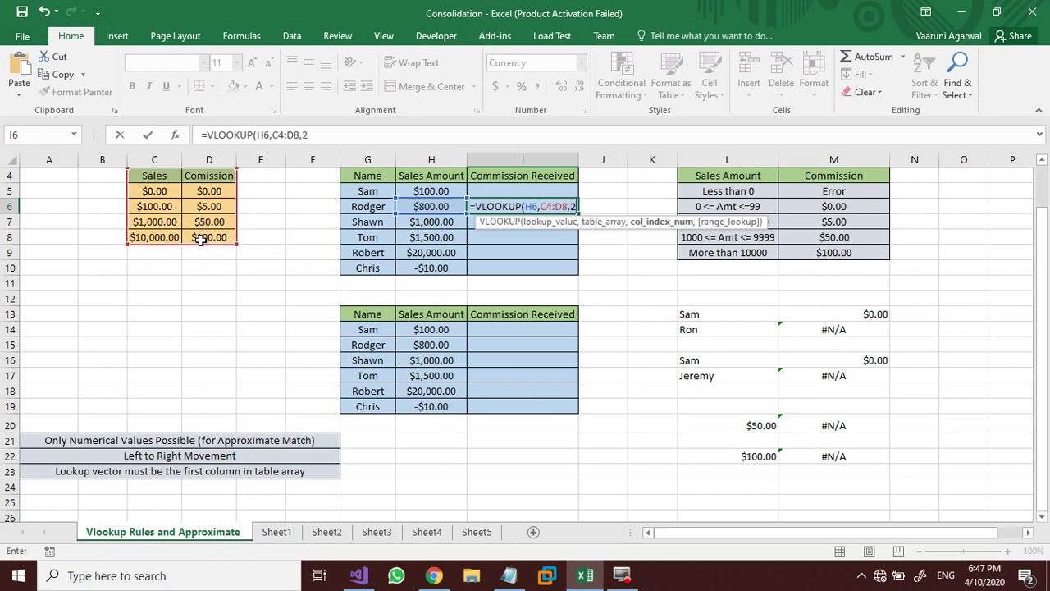
{"action": "type", "text": ","}
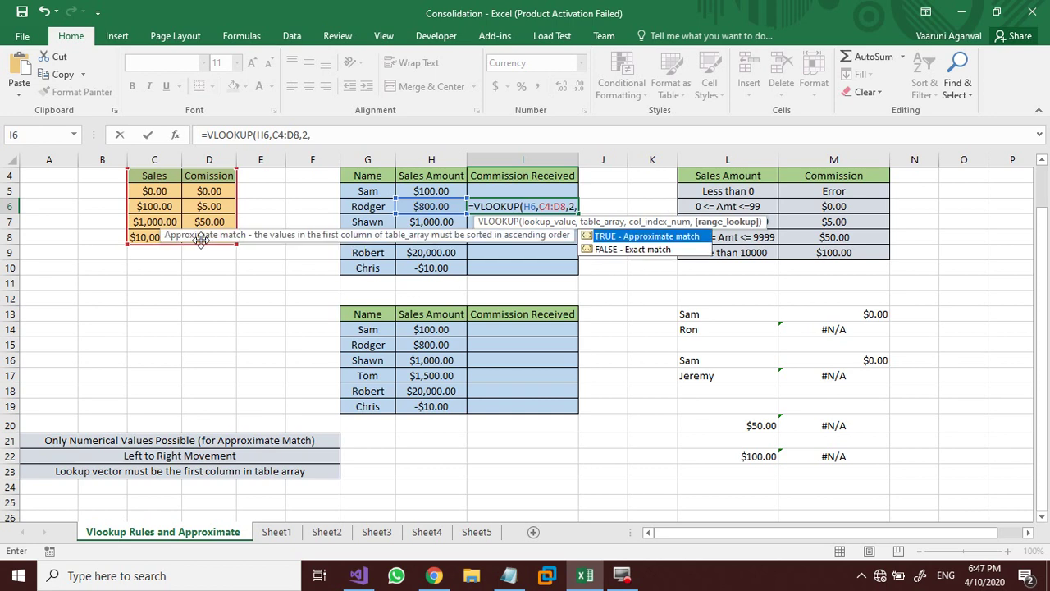
{"action": "type", "text": "0"}
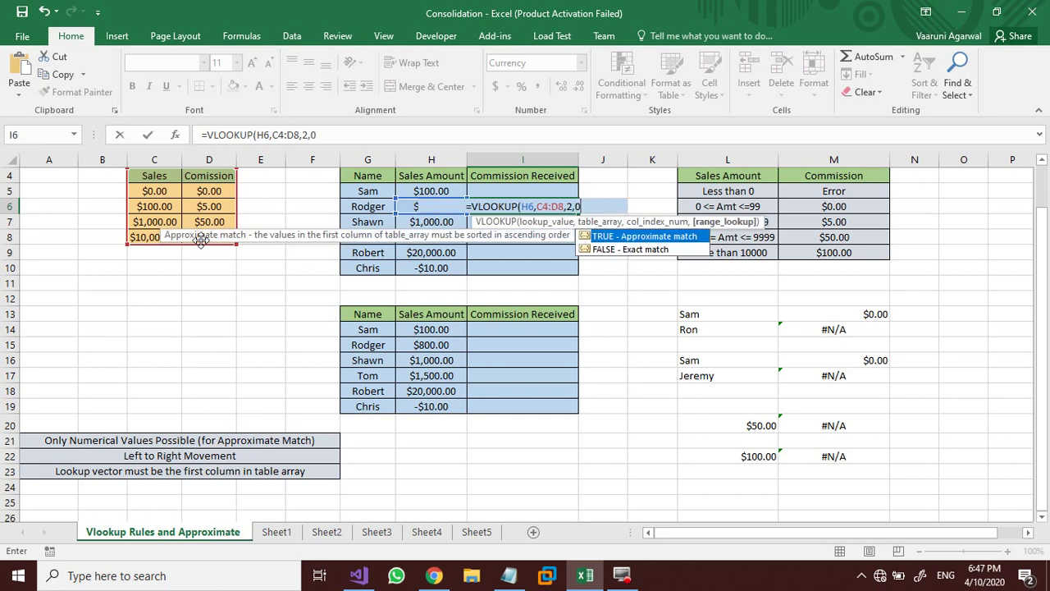
{"action": "type", "text": ")"}
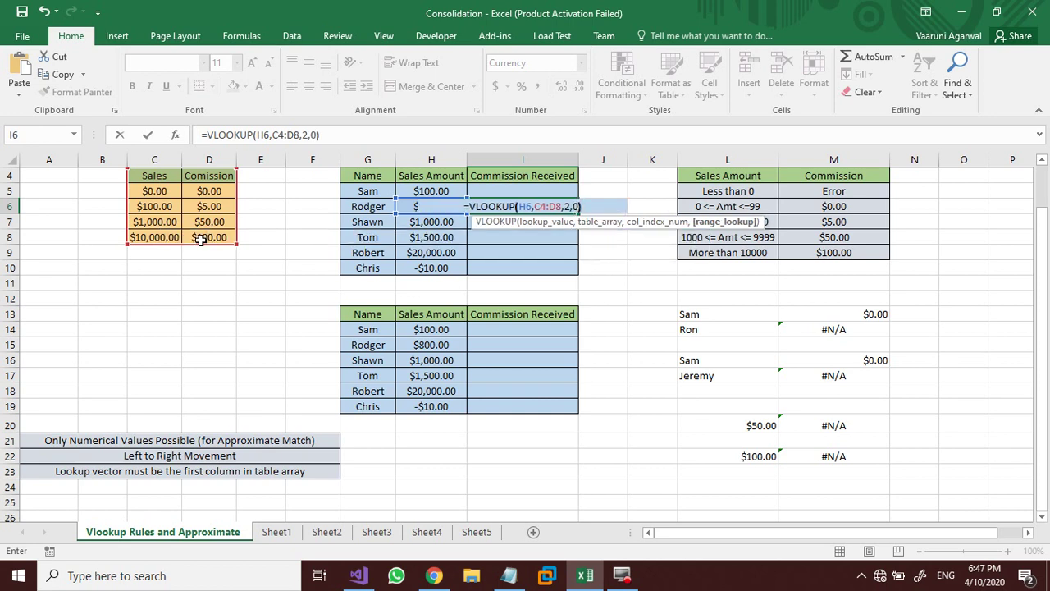
{"action": "key", "text": "Return"}
{"action": "left_click", "coordinate": [548, 201]}
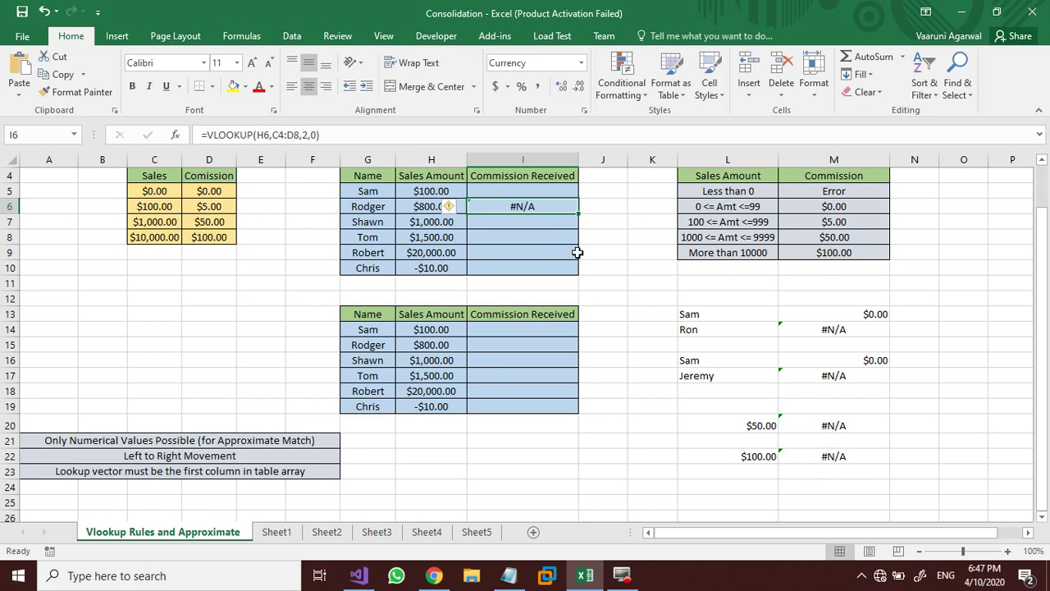
{"action": "left_click_drag", "start_coordinate": [579, 214], "coordinate": [572, 280]}
{"action": "left_click", "coordinate": [577, 206]}
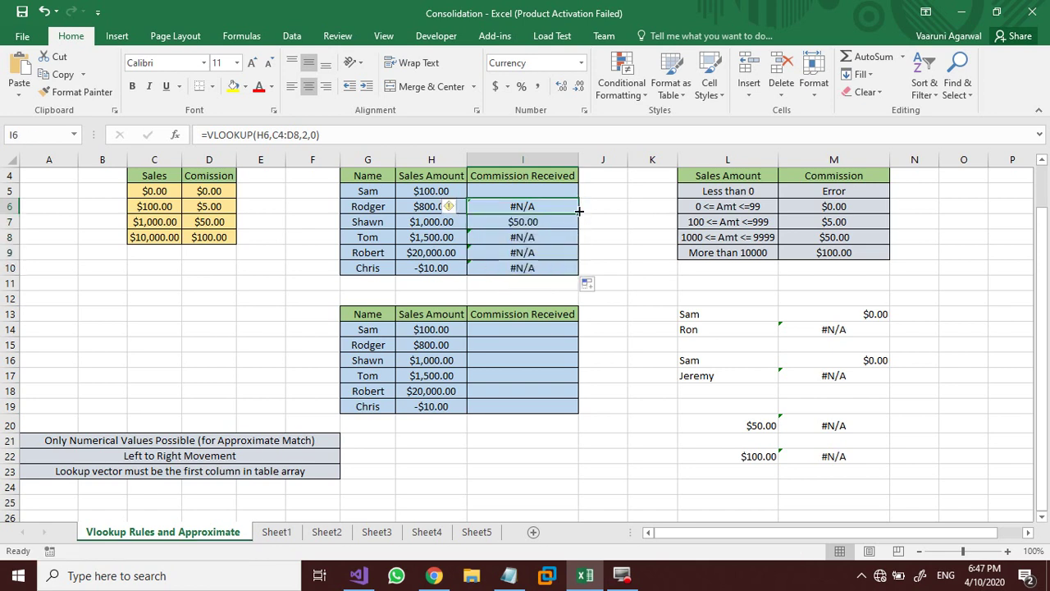
{"action": "left_click_drag", "start_coordinate": [580, 215], "coordinate": [571, 189]}
{"action": "left_click", "coordinate": [536, 191]}
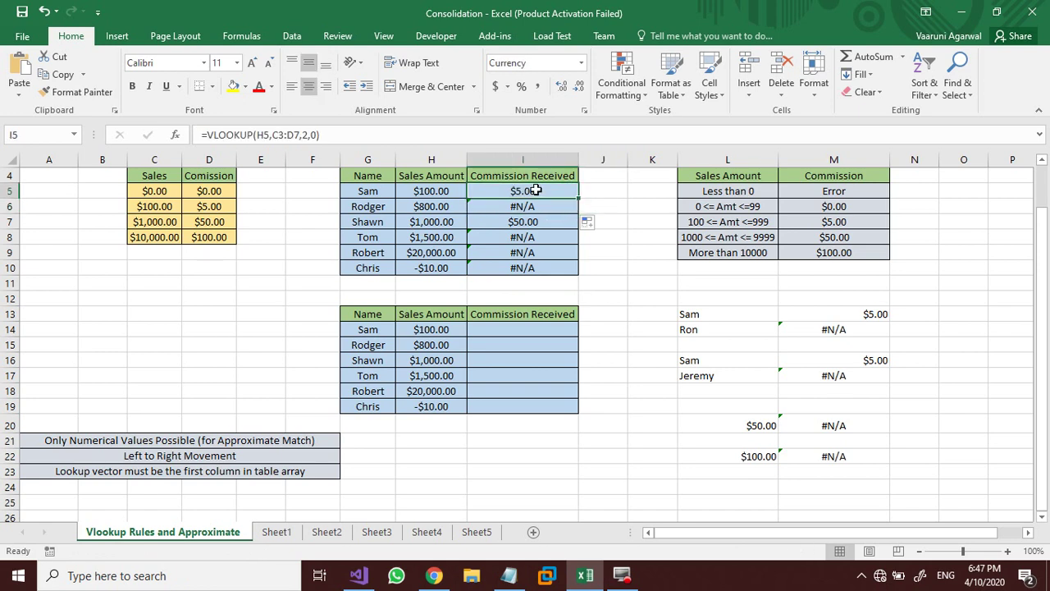
{"action": "left_click", "coordinate": [425, 189]}
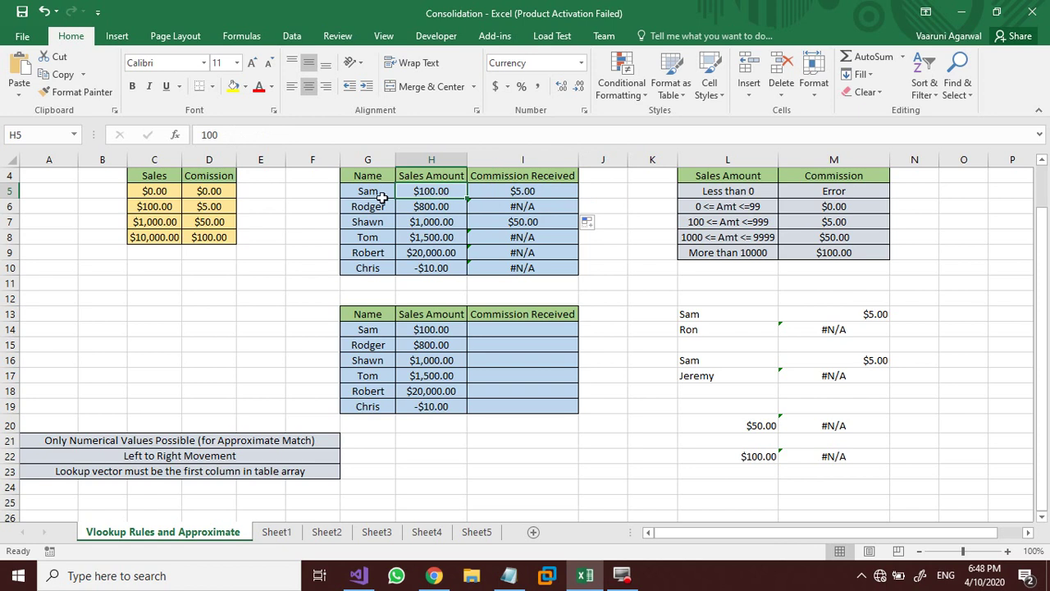
{"action": "left_click", "coordinate": [168, 206]}
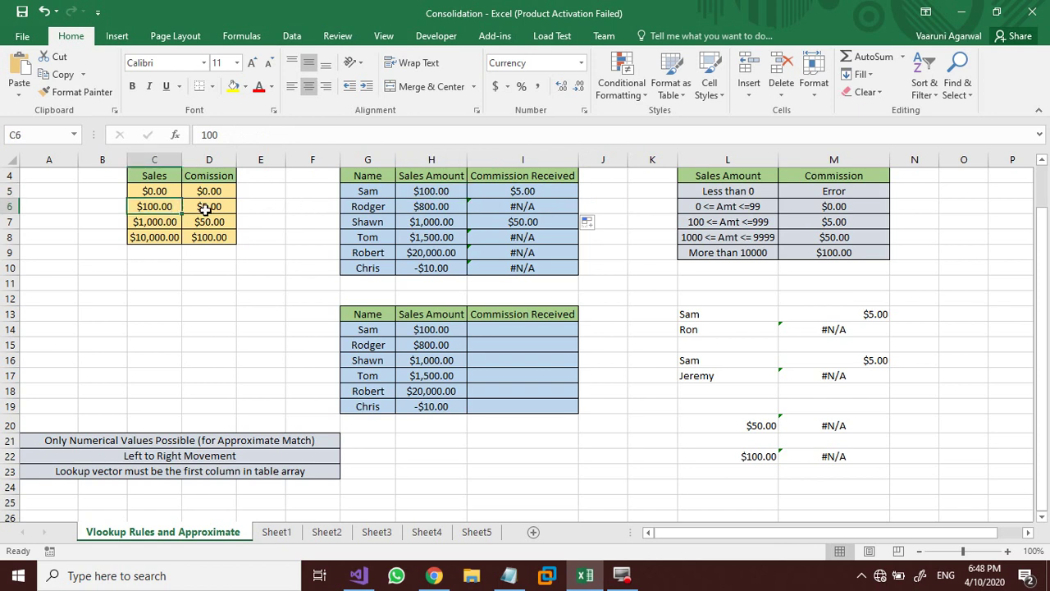
{"action": "left_click", "coordinate": [206, 210]}
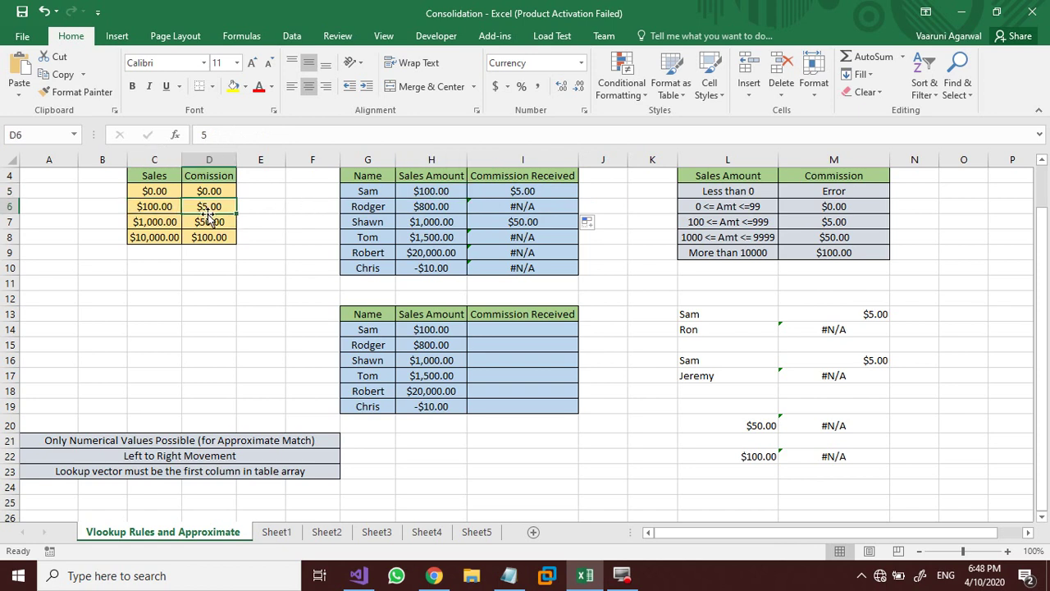
{"action": "left_click", "coordinate": [448, 223]}
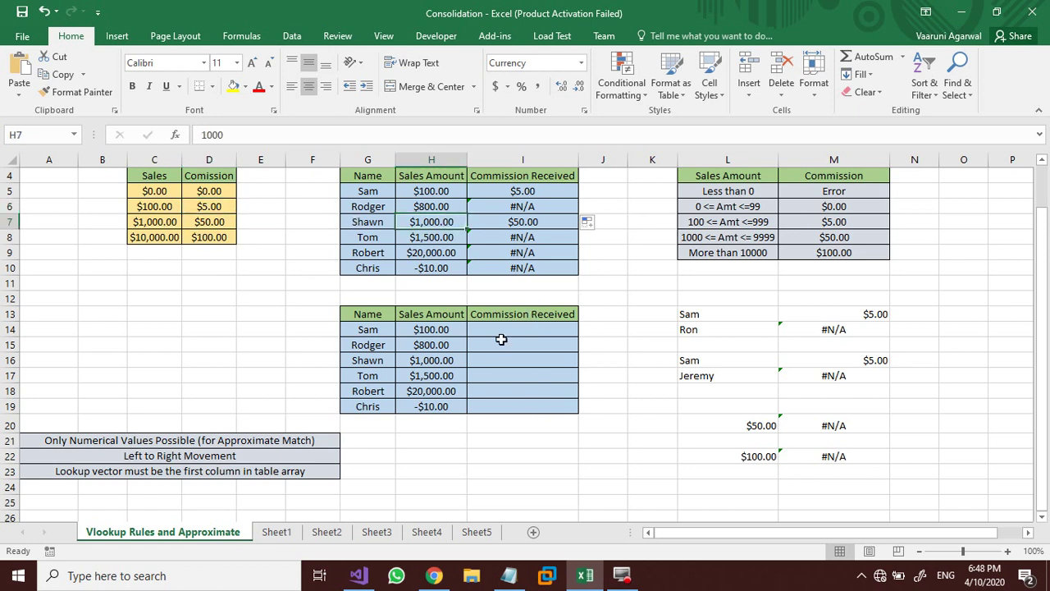
{"action": "left_click", "coordinate": [501, 336]}
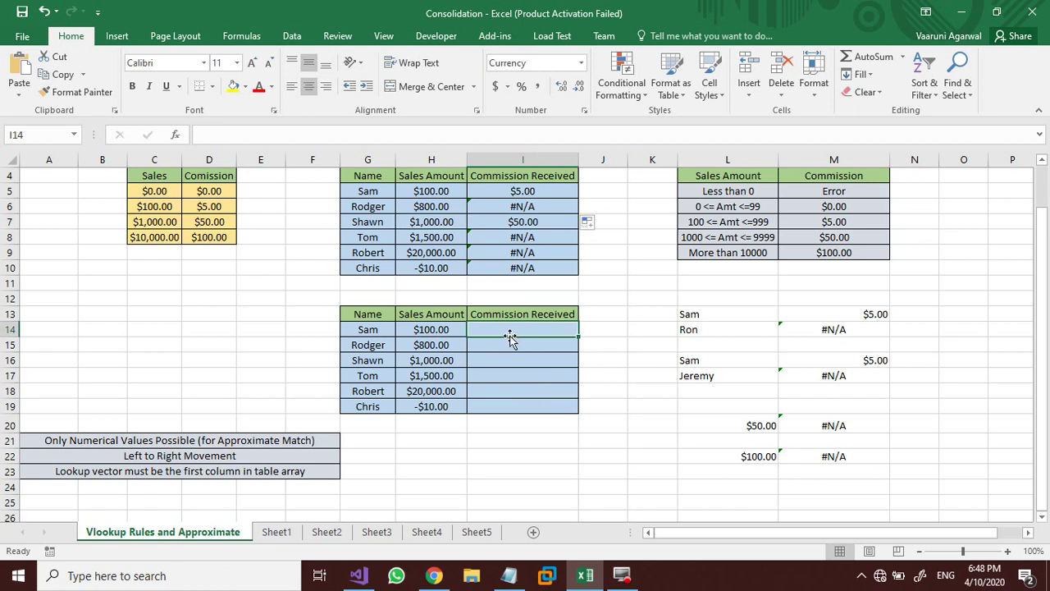
Enter =VLOOKUP(H14,C4:D8,2,1) in Sam's commission cell I14, returning $5.00.
{"action": "type", "text": "=vl"}
{"action": "key", "text": "Tab"}
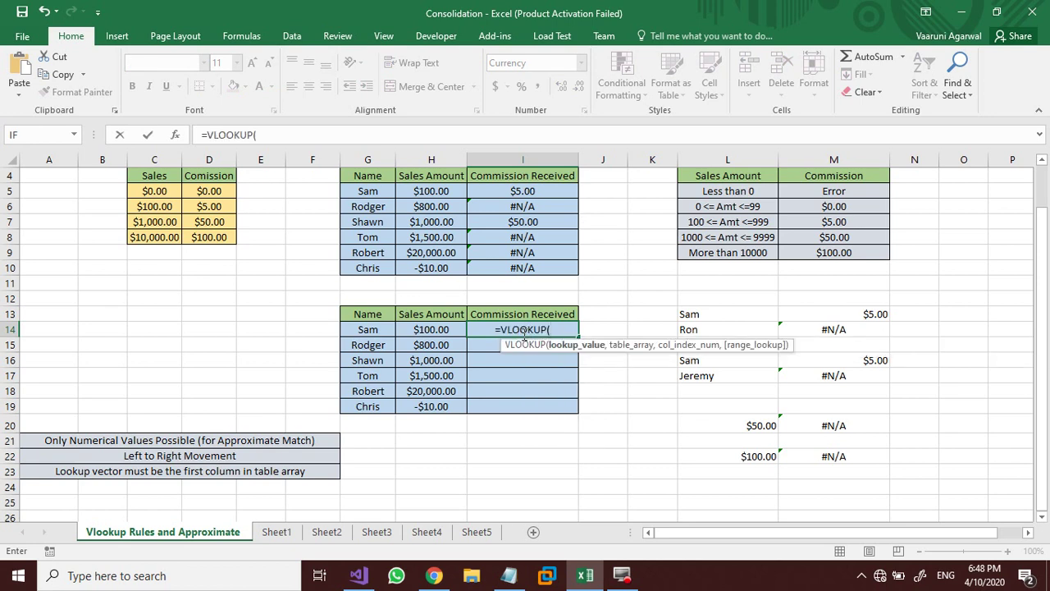
{"action": "left_click", "coordinate": [430, 330]}
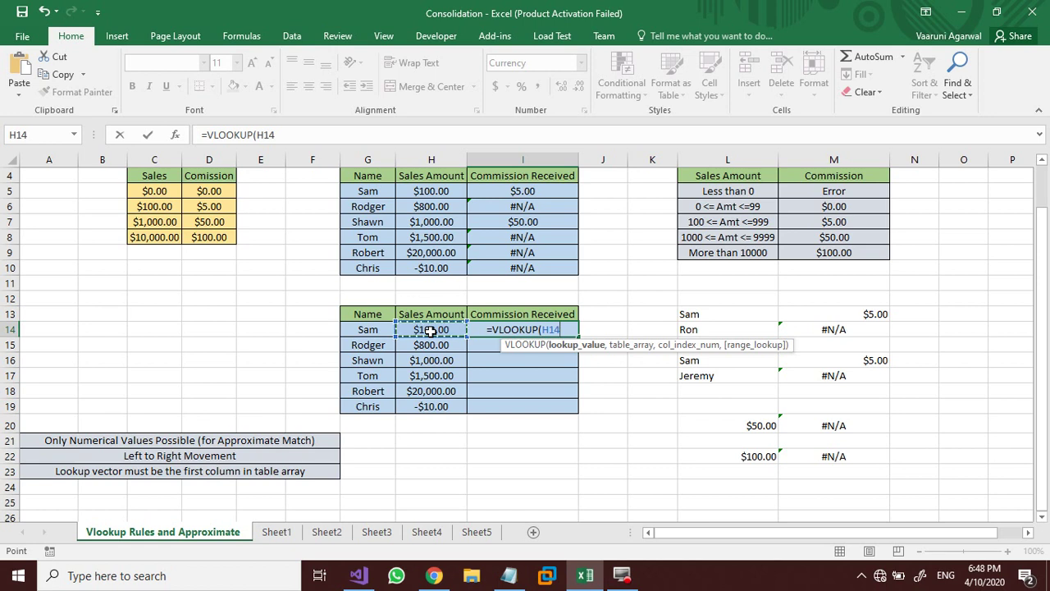
{"action": "type", "text": ","}
{"action": "left_click_drag", "start_coordinate": [132, 175], "coordinate": [196, 238]}
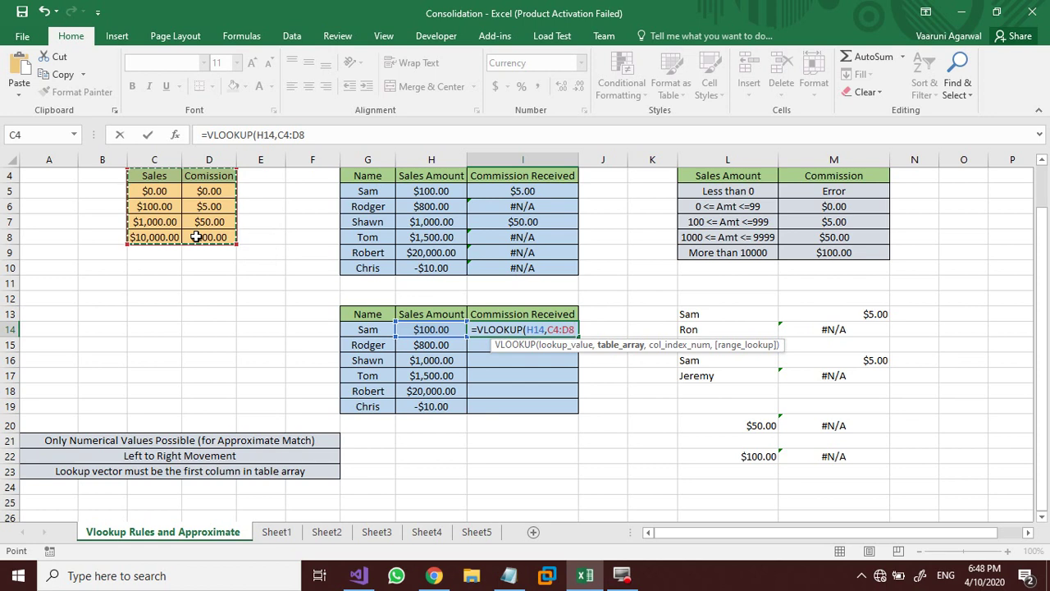
{"action": "type", "text": ","}
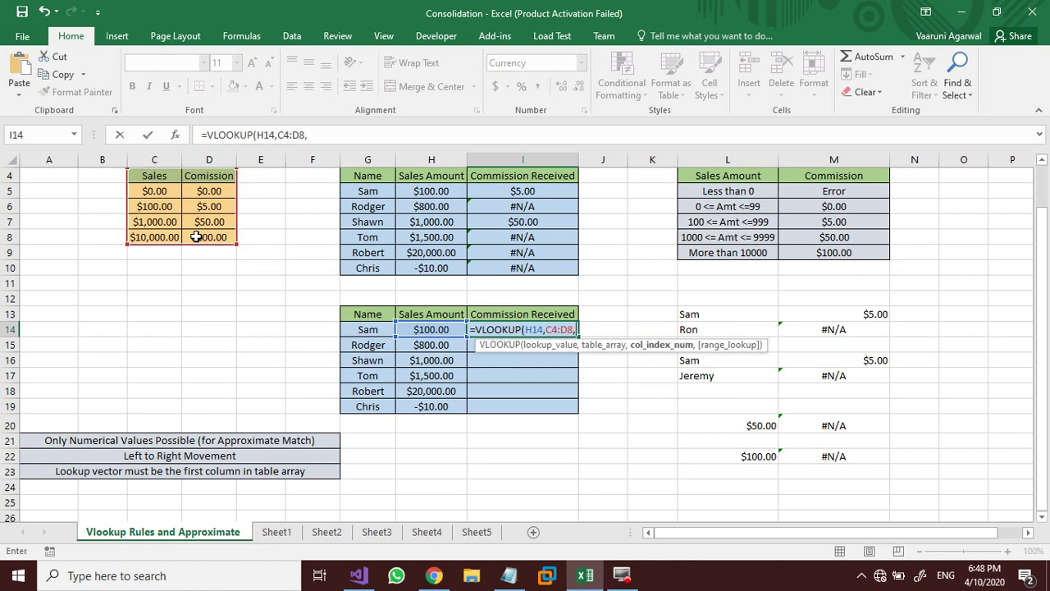
{"action": "type", "text": "2,"}
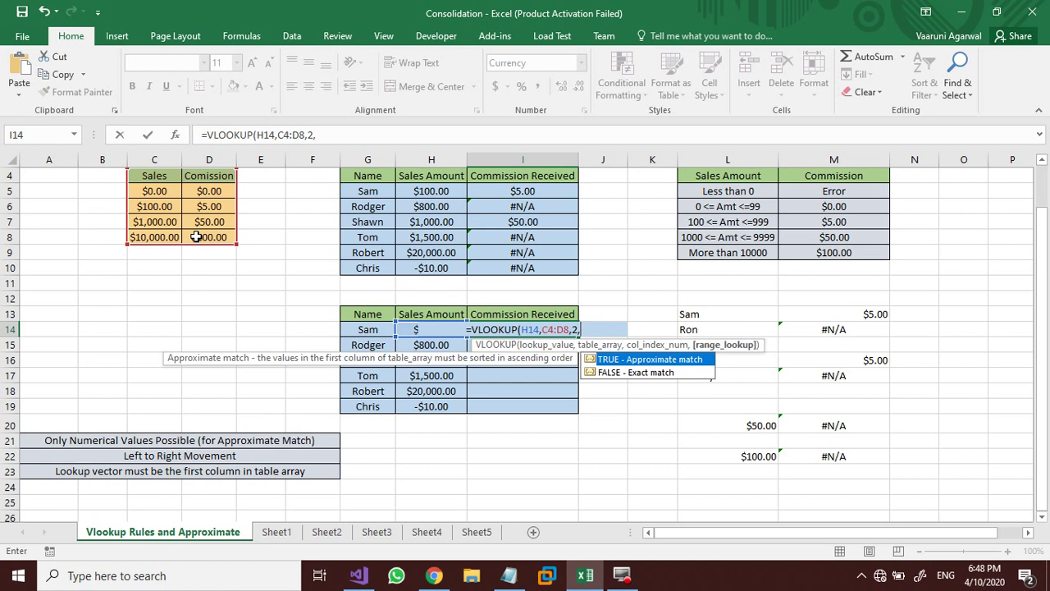
{"action": "type", "text": "1"}
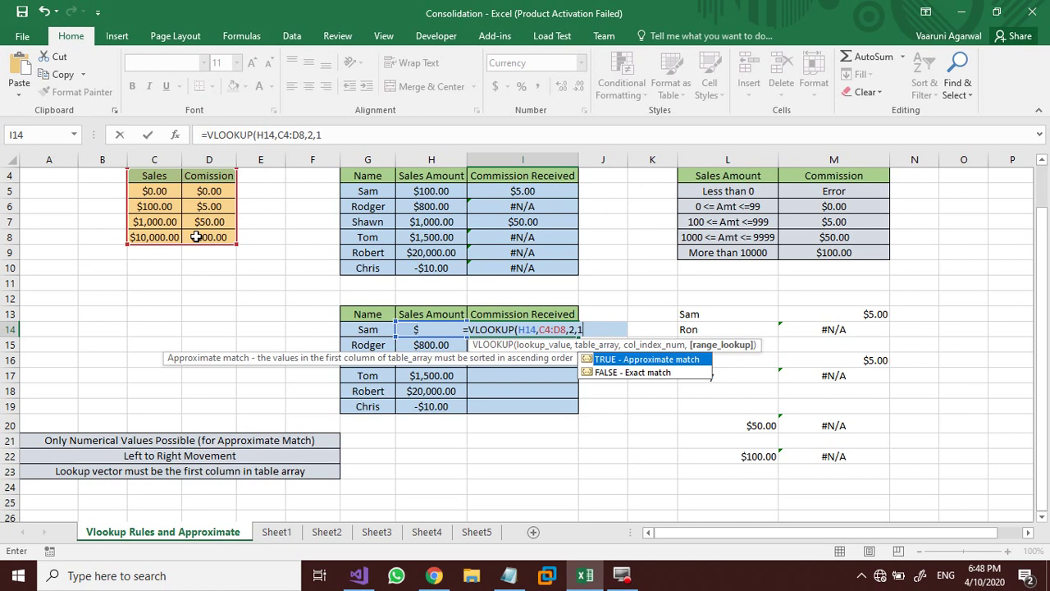
{"action": "type", "text": ")"}
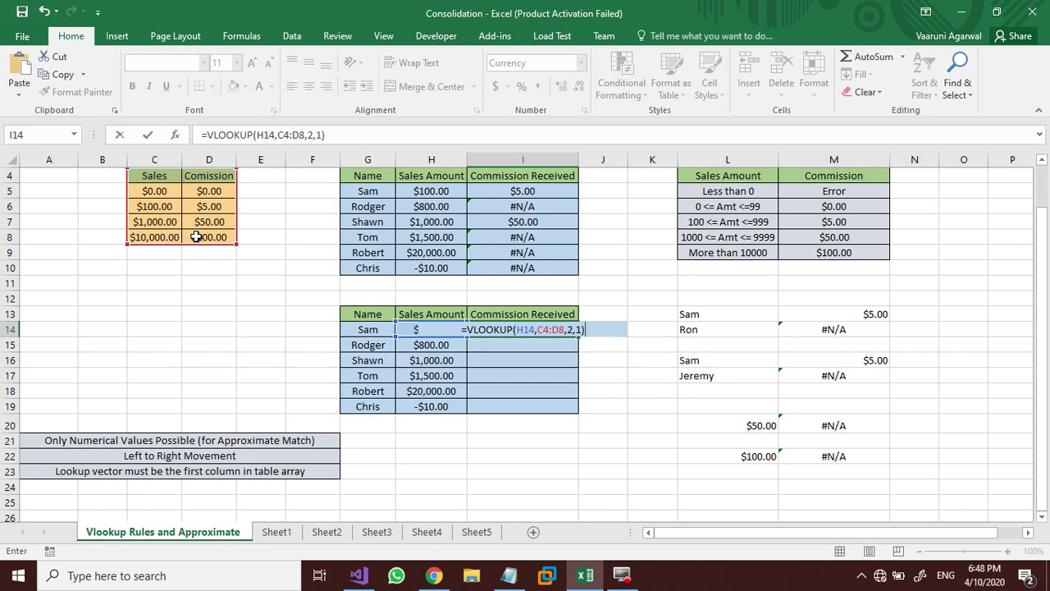
{"action": "key", "text": "Return"}
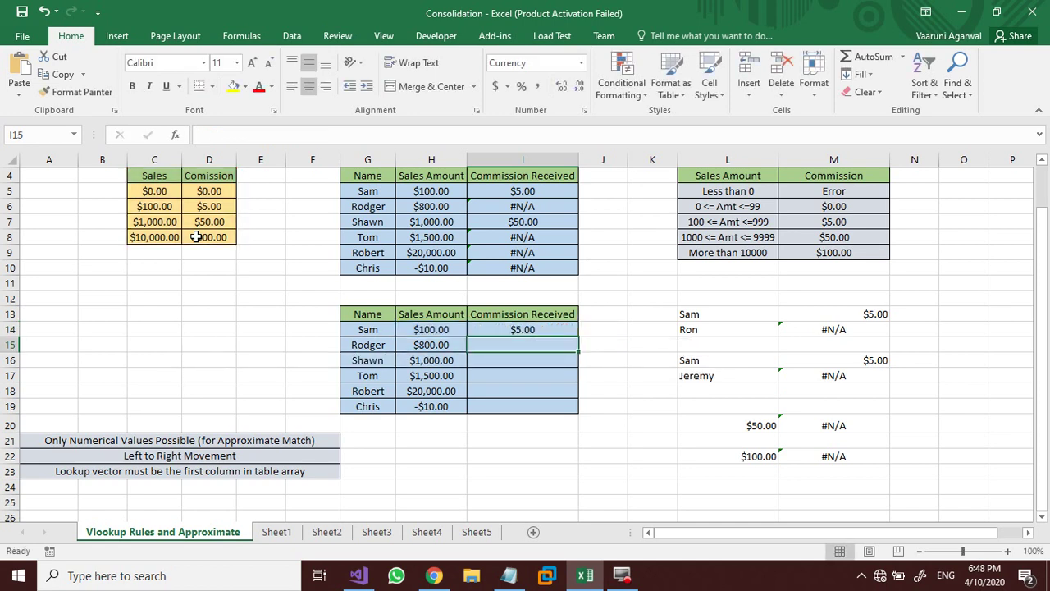
{"action": "left_click", "coordinate": [531, 332]}
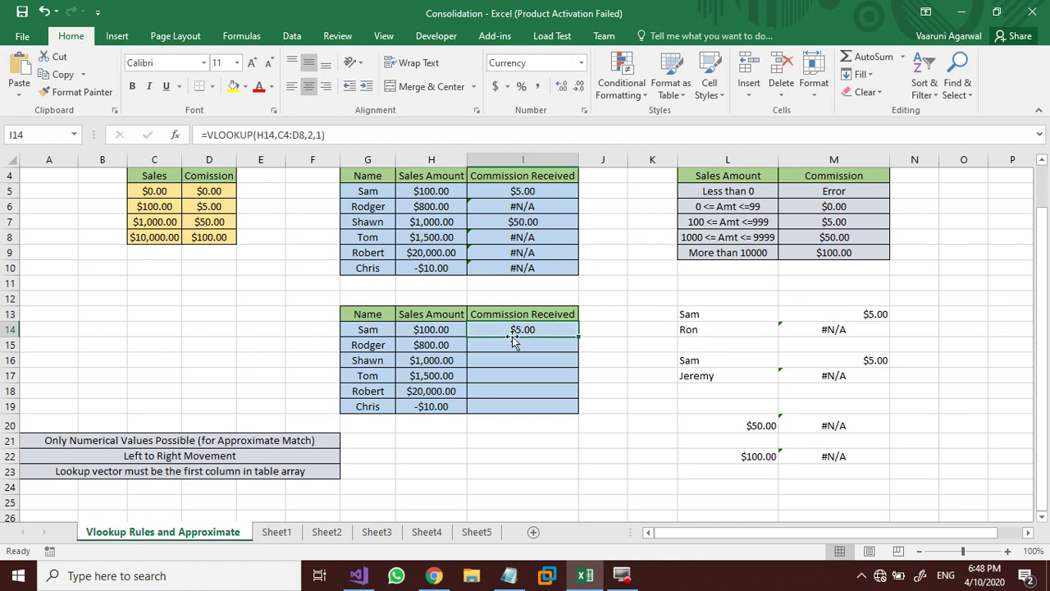
Fill I14's formula down to I19; Chris's -$10.00 sale, below the $0.00 tier, gives #N/A.
{"action": "left_click_drag", "start_coordinate": [580, 340], "coordinate": [577, 418]}
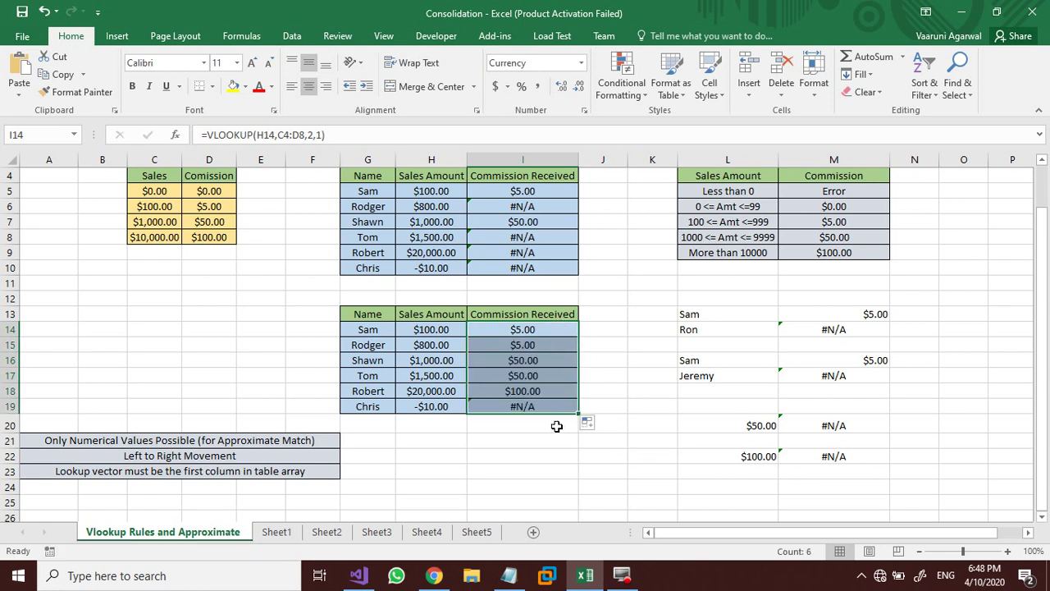
{"action": "left_click", "coordinate": [596, 374]}
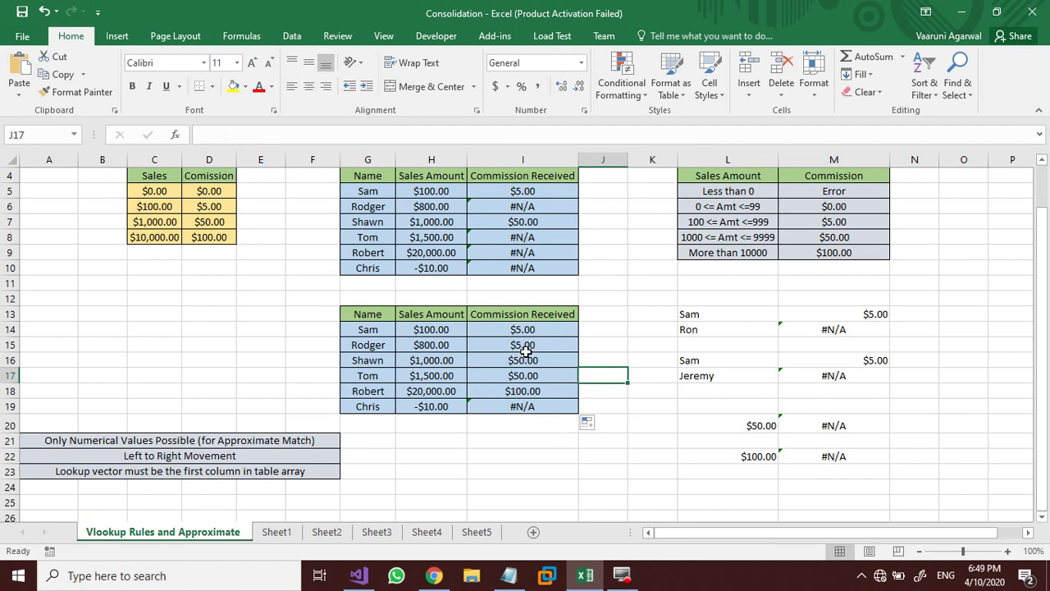
{"action": "left_click", "coordinate": [520, 407]}
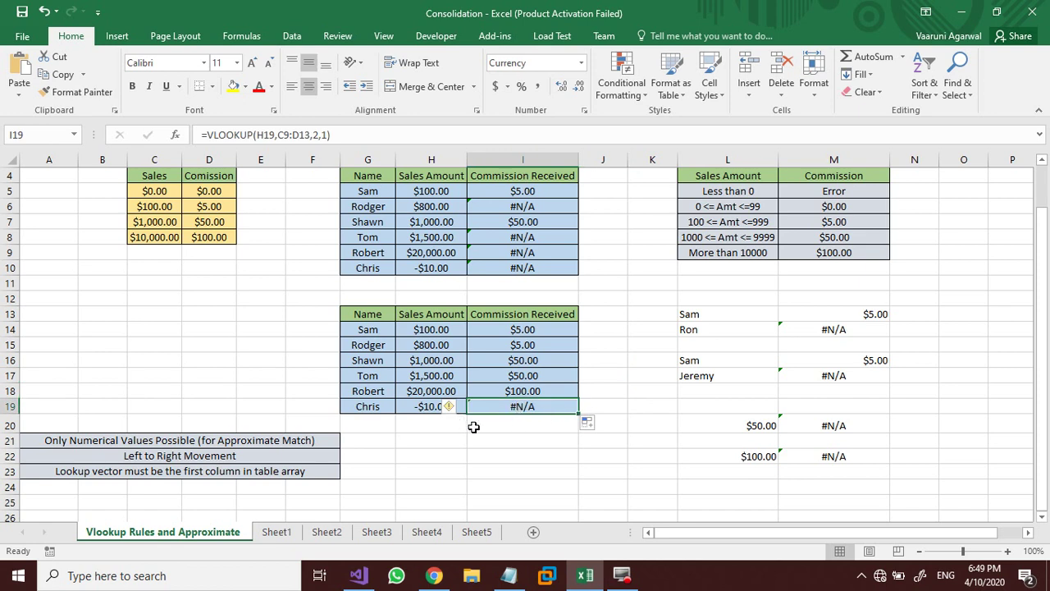
{"action": "left_click", "coordinate": [497, 426]}
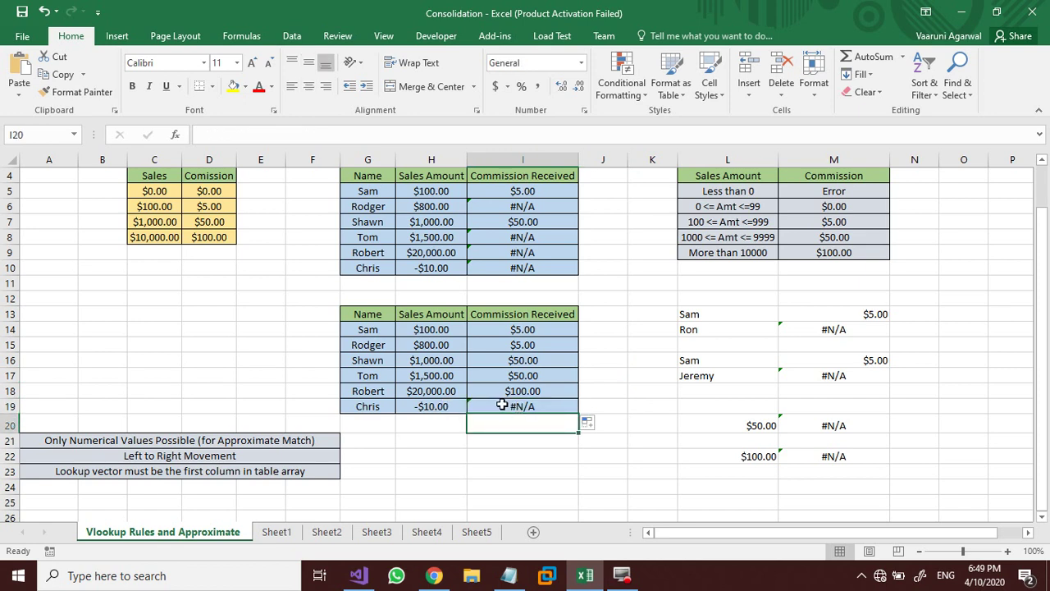
{"action": "left_click", "coordinate": [499, 406]}
{"action": "left_click", "coordinate": [428, 406]}
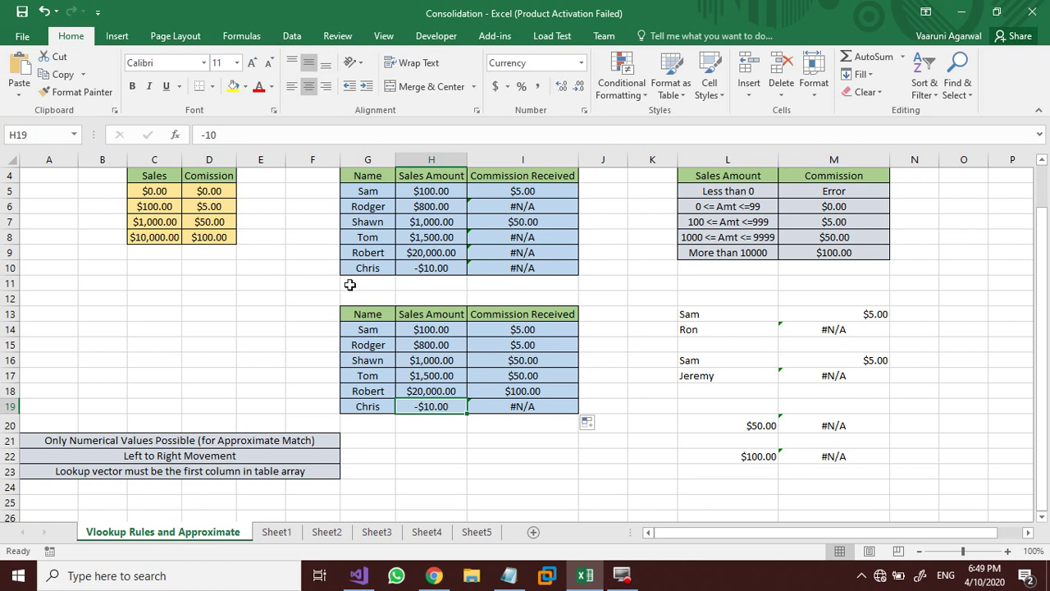
{"action": "left_click", "coordinate": [156, 195]}
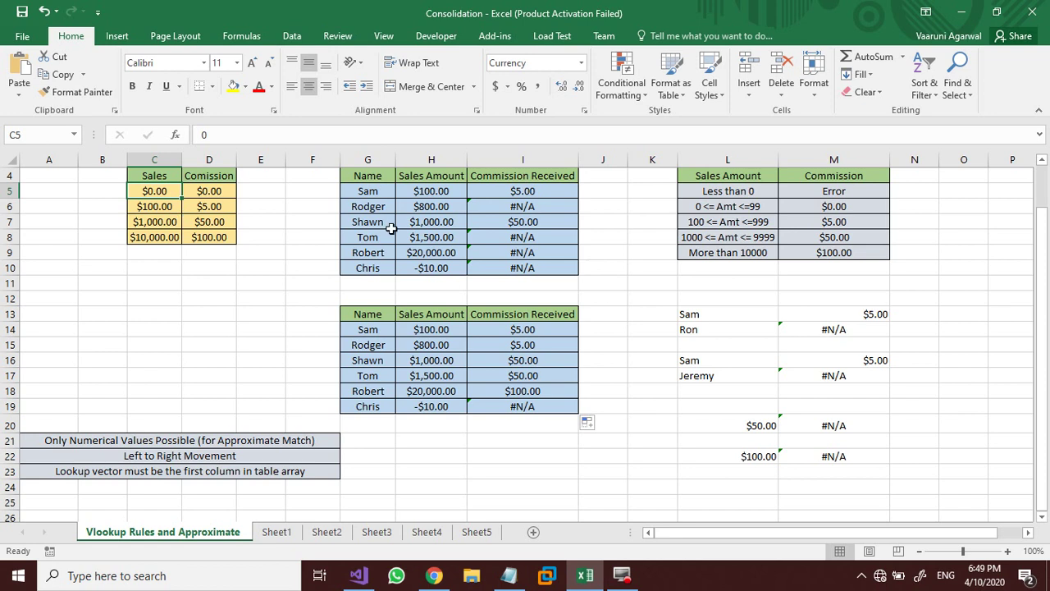
{"action": "left_click", "coordinate": [440, 346]}
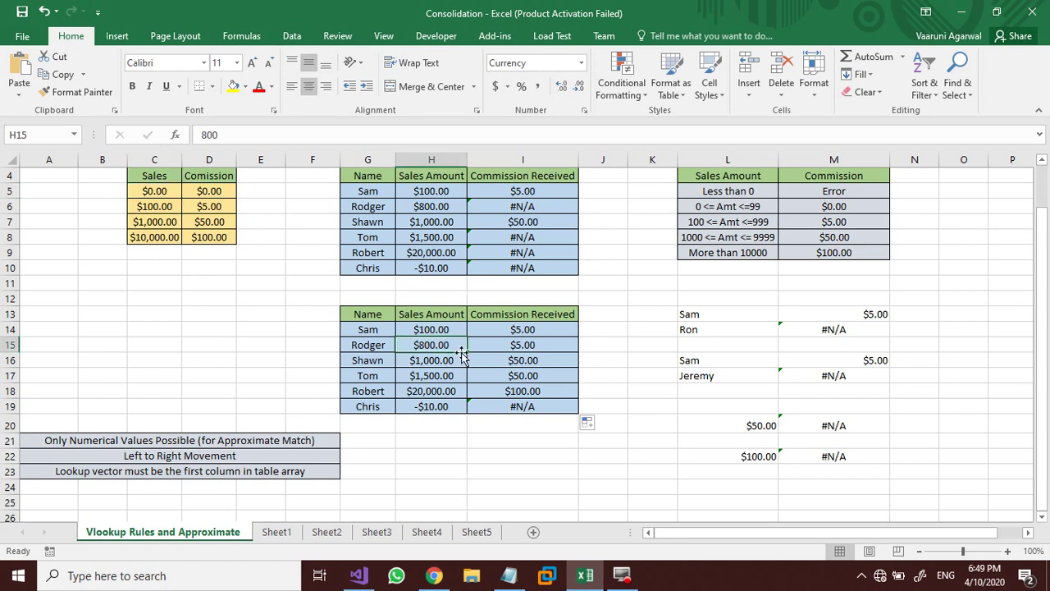
{"action": "left_click", "coordinate": [519, 346]}
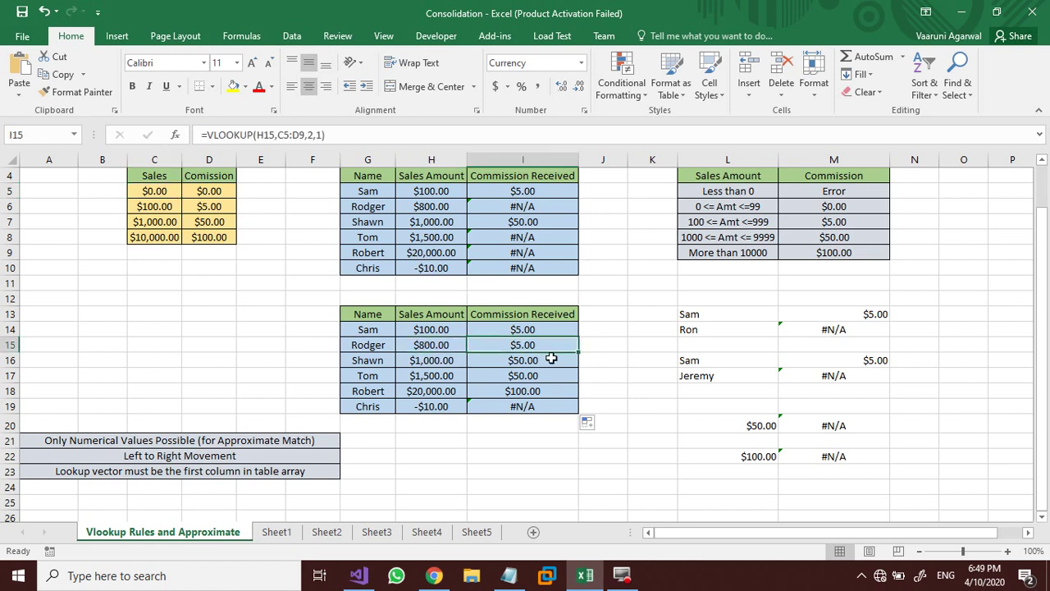
{"action": "left_click", "coordinate": [163, 206]}
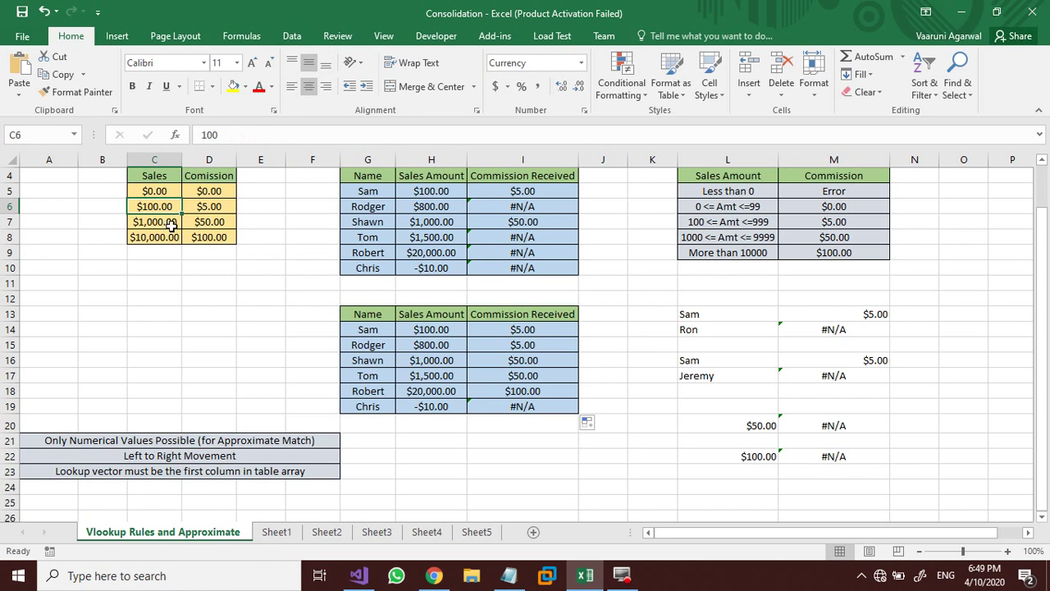
{"action": "left_click", "coordinate": [434, 377]}
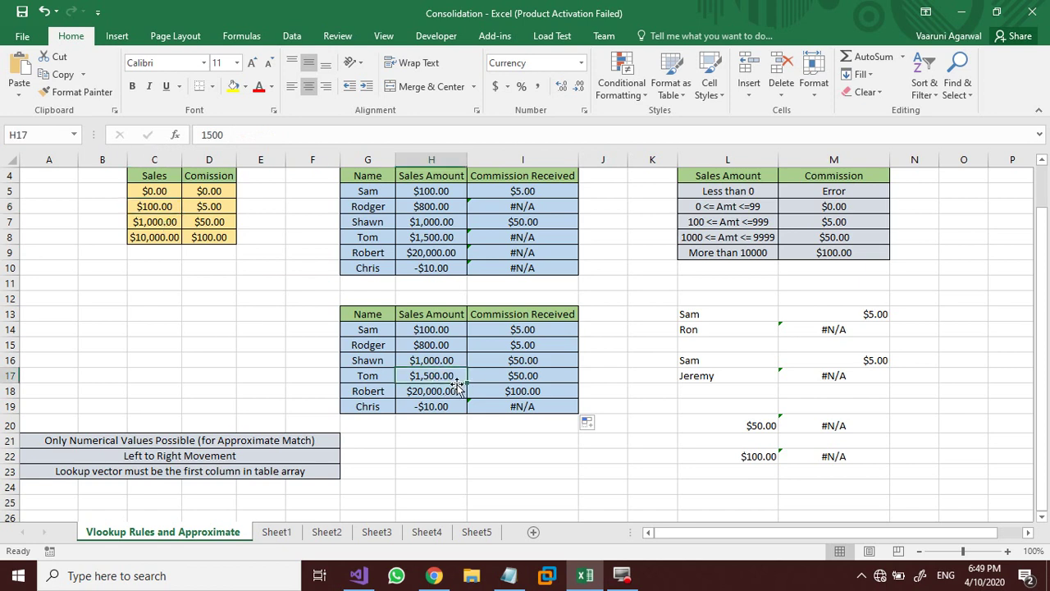
{"action": "left_click", "coordinate": [523, 377]}
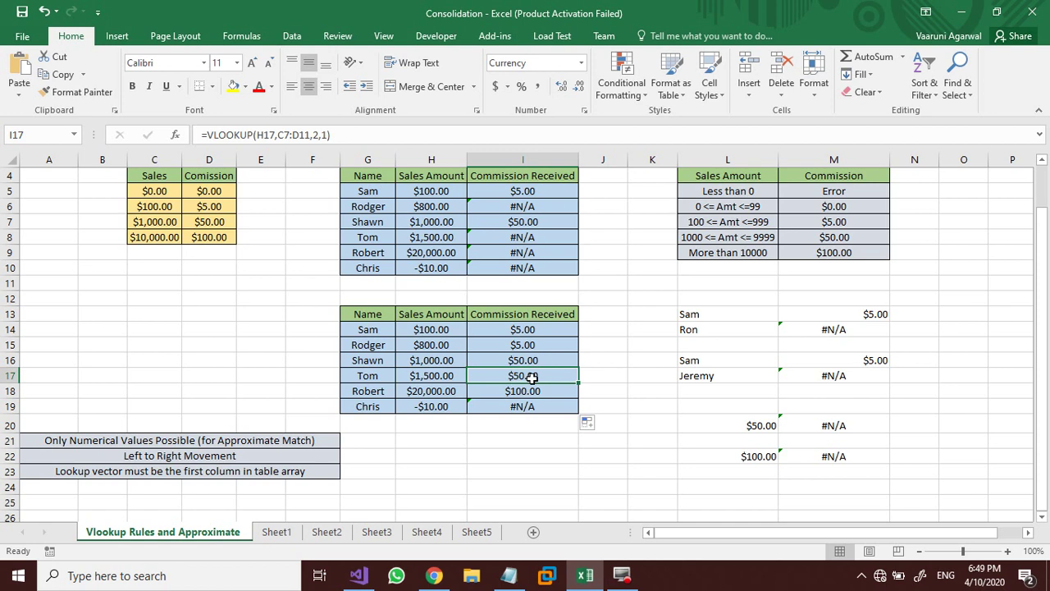
{"action": "left_click", "coordinate": [427, 397]}
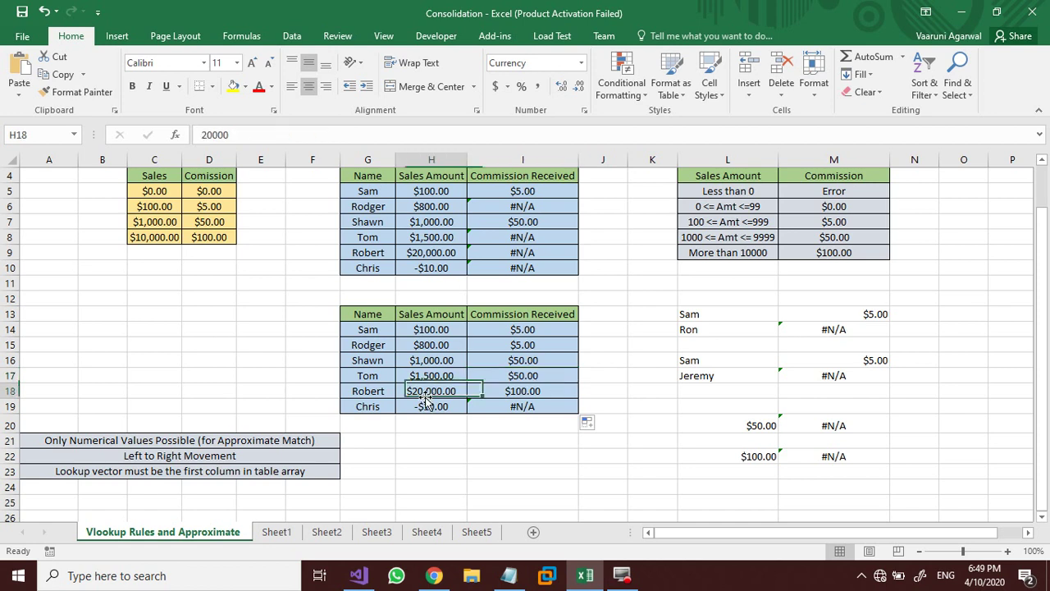
{"action": "left_click", "coordinate": [511, 392]}
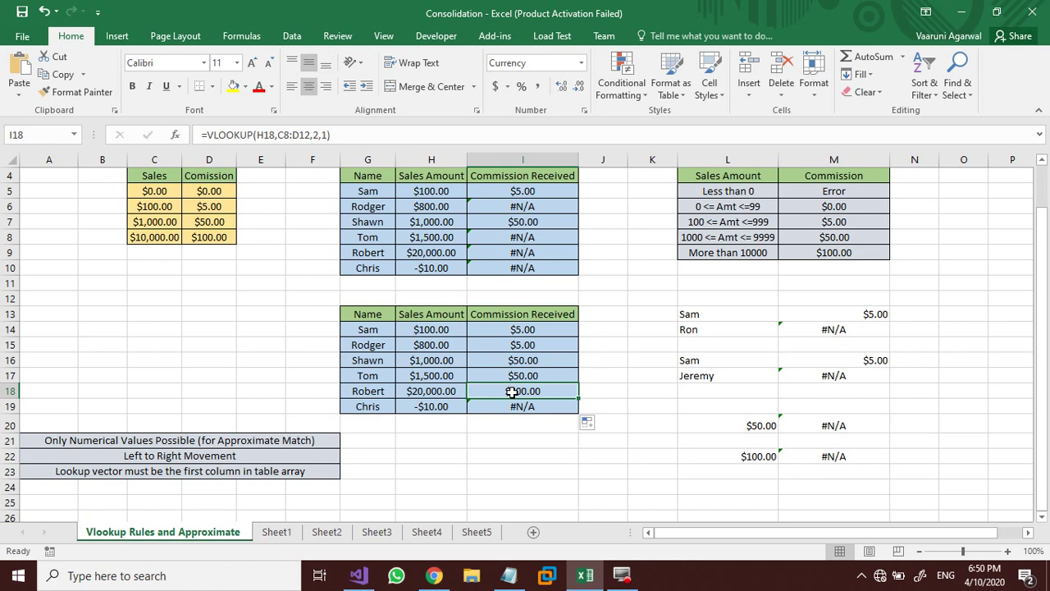
{"action": "left_click", "coordinate": [209, 208]}
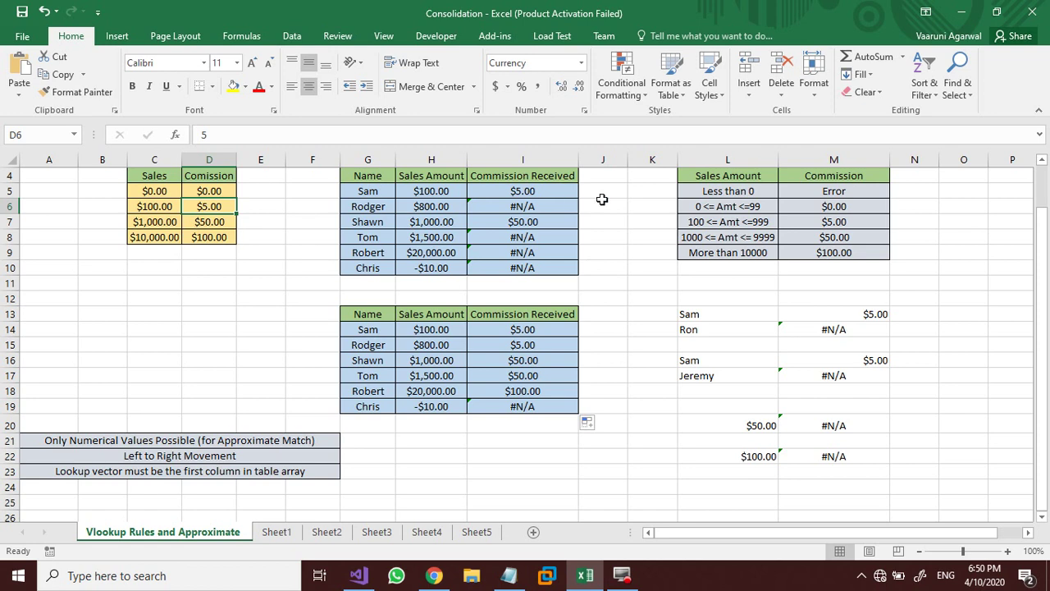
{"action": "left_click", "coordinate": [754, 191]}
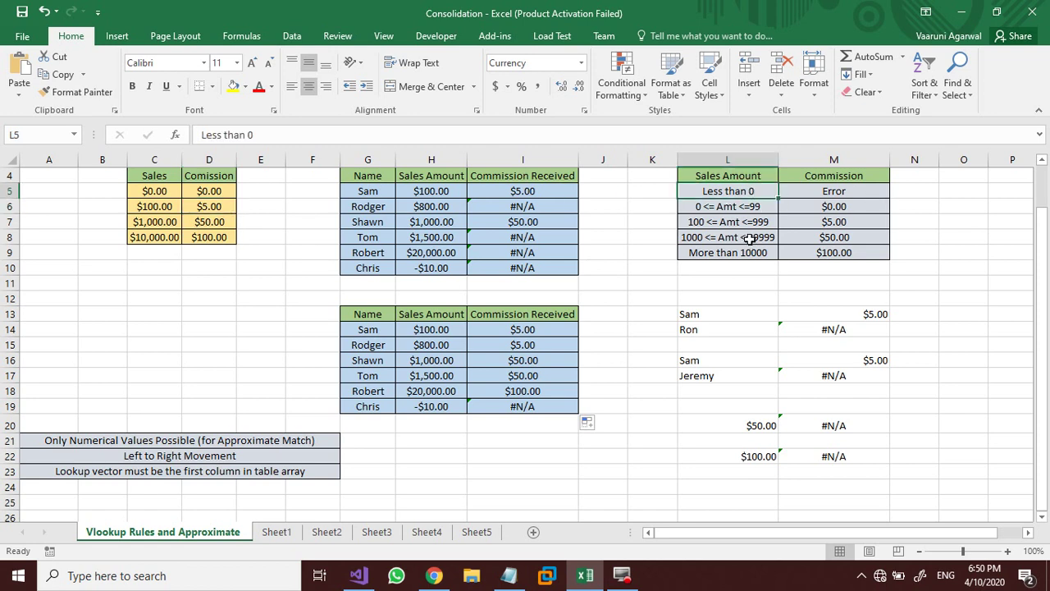
{"action": "left_click", "coordinate": [732, 179]}
{"action": "left_click", "coordinate": [741, 206]}
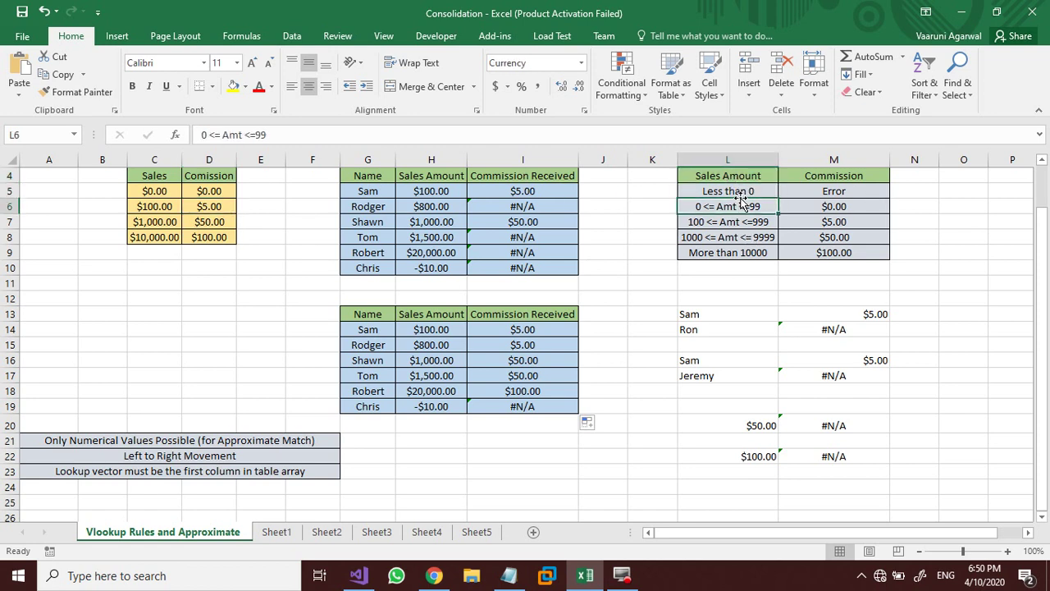
{"action": "left_click", "coordinate": [844, 182]}
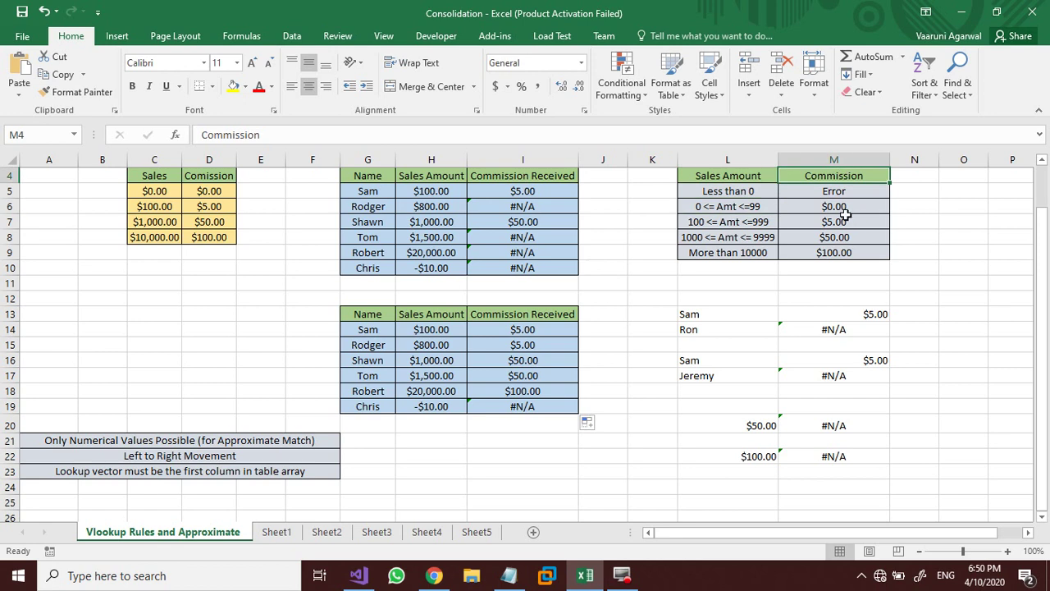
{"action": "left_click", "coordinate": [752, 192]}
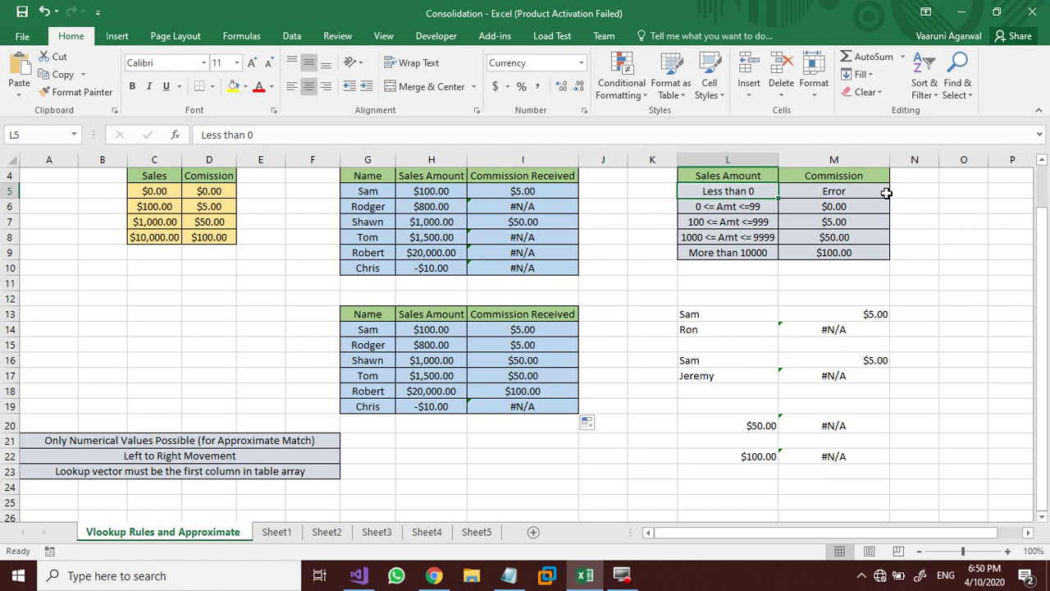
{"action": "left_click", "coordinate": [749, 210]}
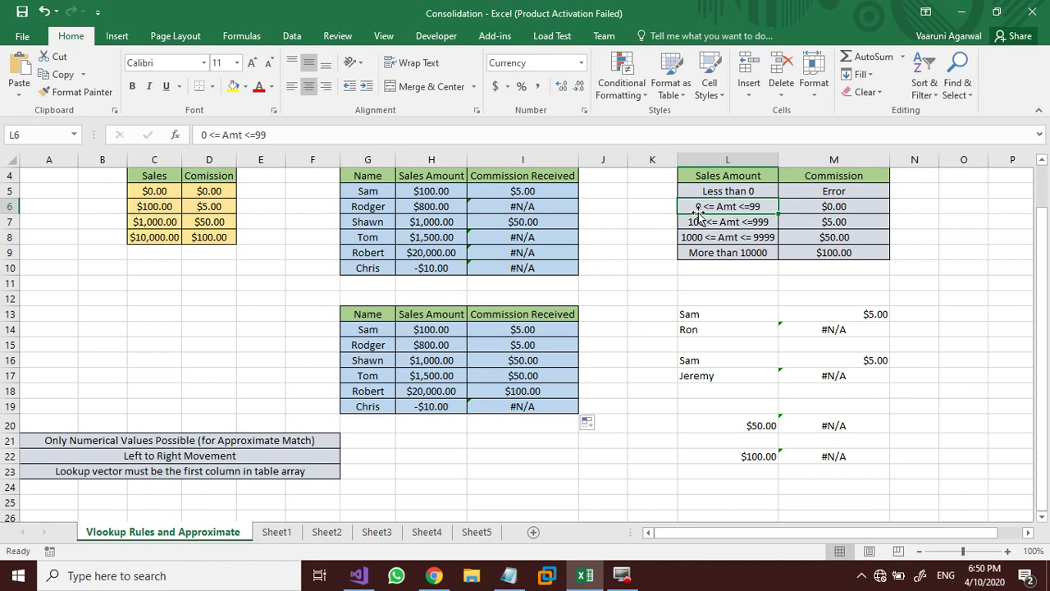
{"action": "left_click", "coordinate": [827, 210]}
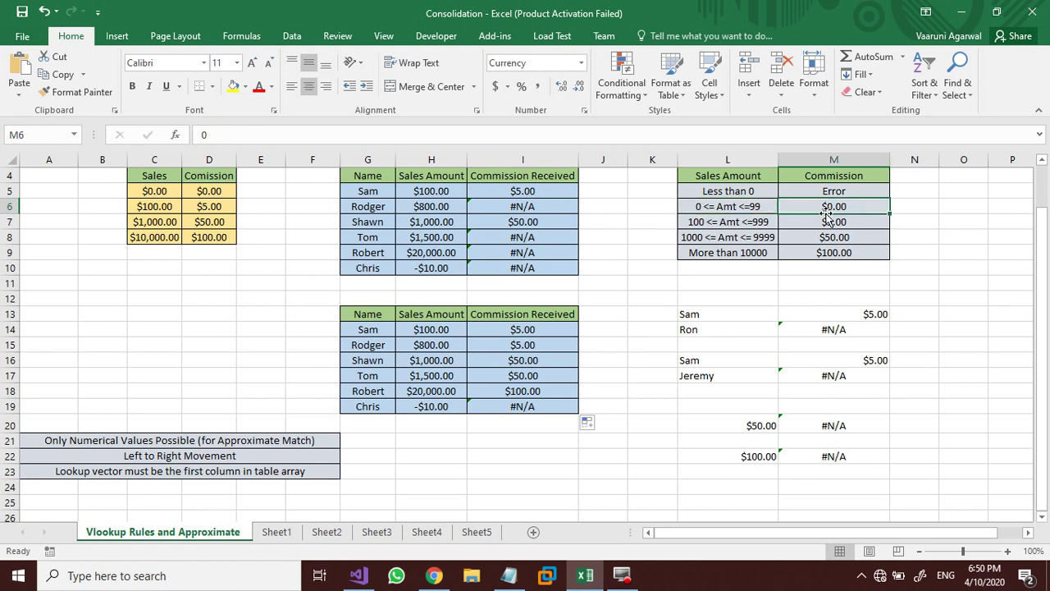
{"action": "left_click", "coordinate": [759, 225]}
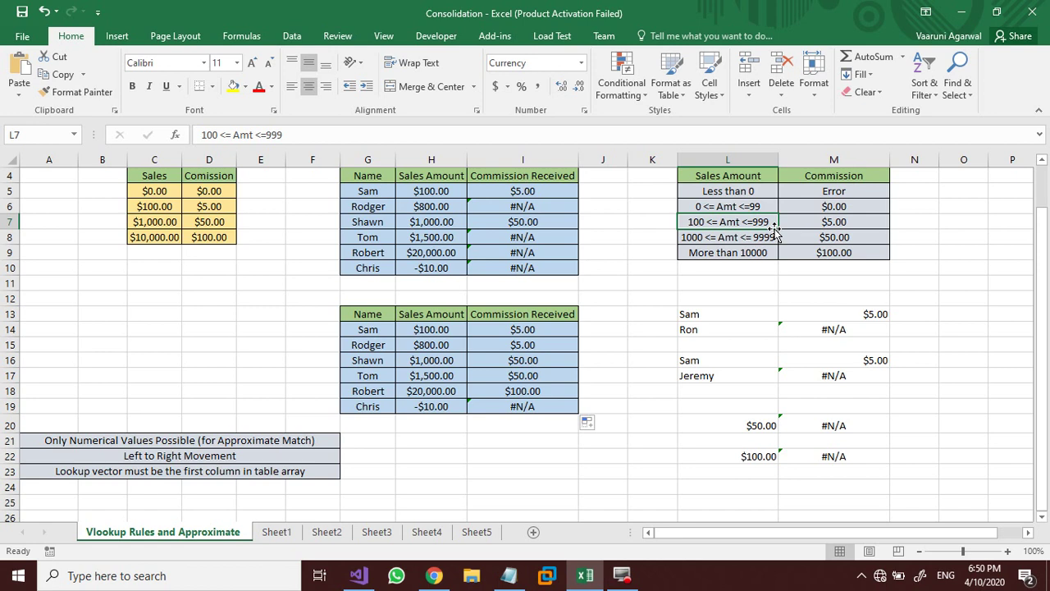
{"action": "left_click", "coordinate": [833, 222]}
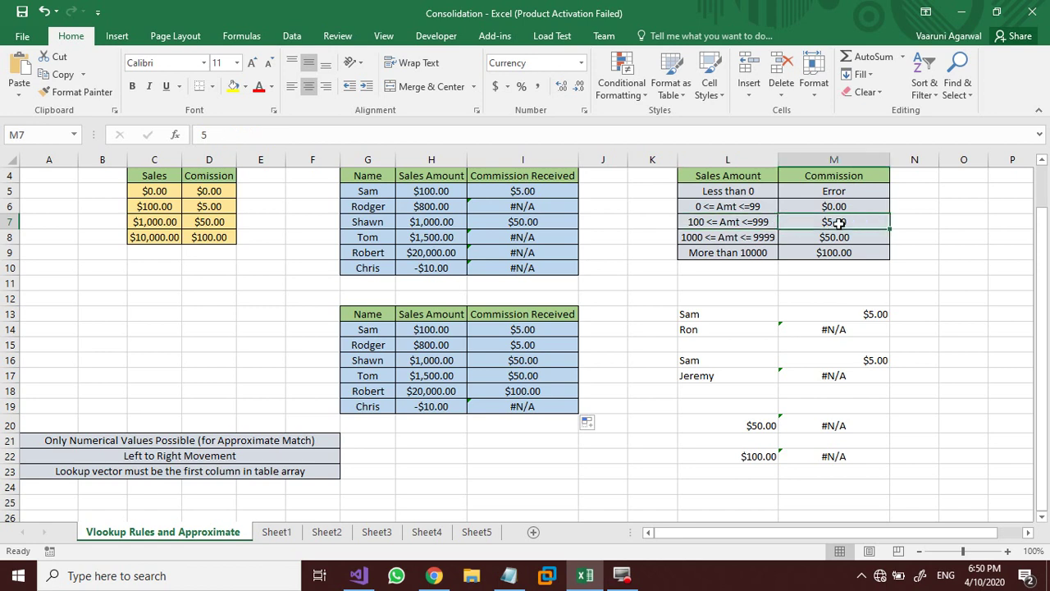
{"action": "left_click", "coordinate": [750, 251]}
{"action": "left_click", "coordinate": [746, 241]}
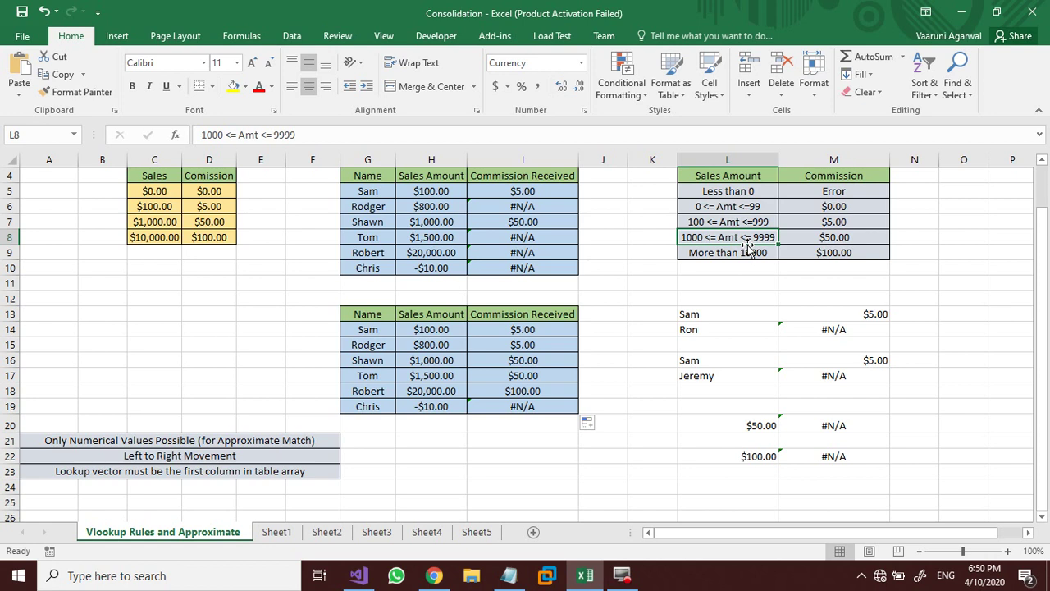
{"action": "left_click", "coordinate": [740, 267]}
{"action": "left_click", "coordinate": [742, 253]}
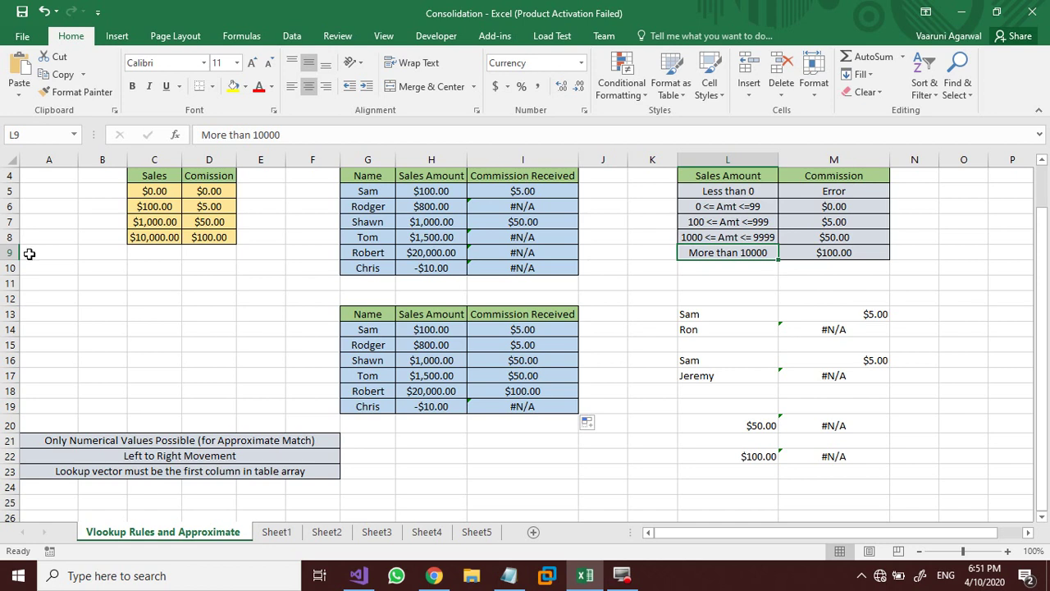
{"action": "left_click", "coordinate": [165, 210]}
{"action": "left_click", "coordinate": [226, 211]}
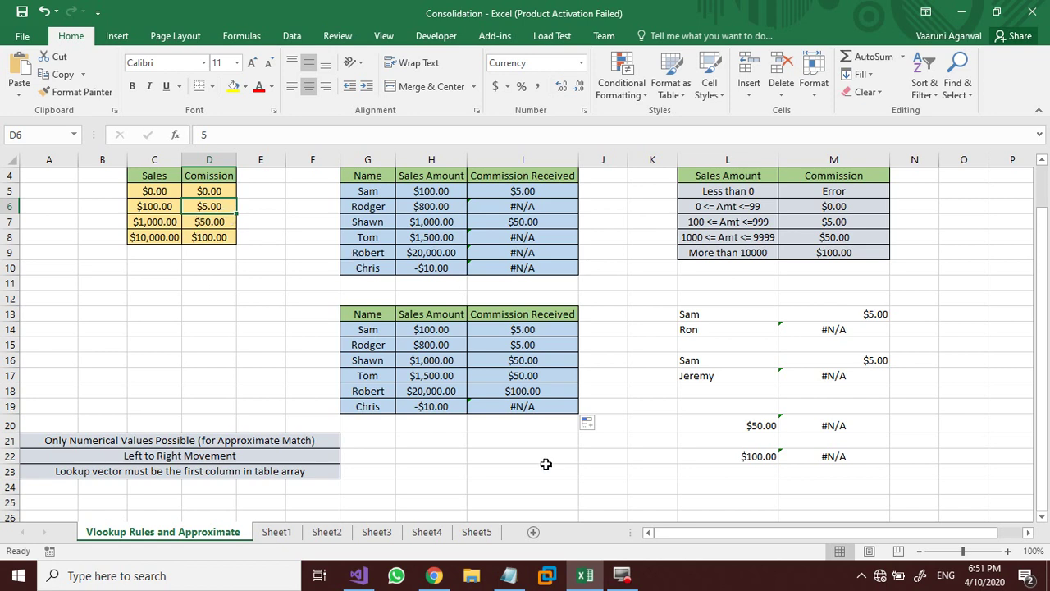
{"action": "left_click", "coordinate": [281, 441]}
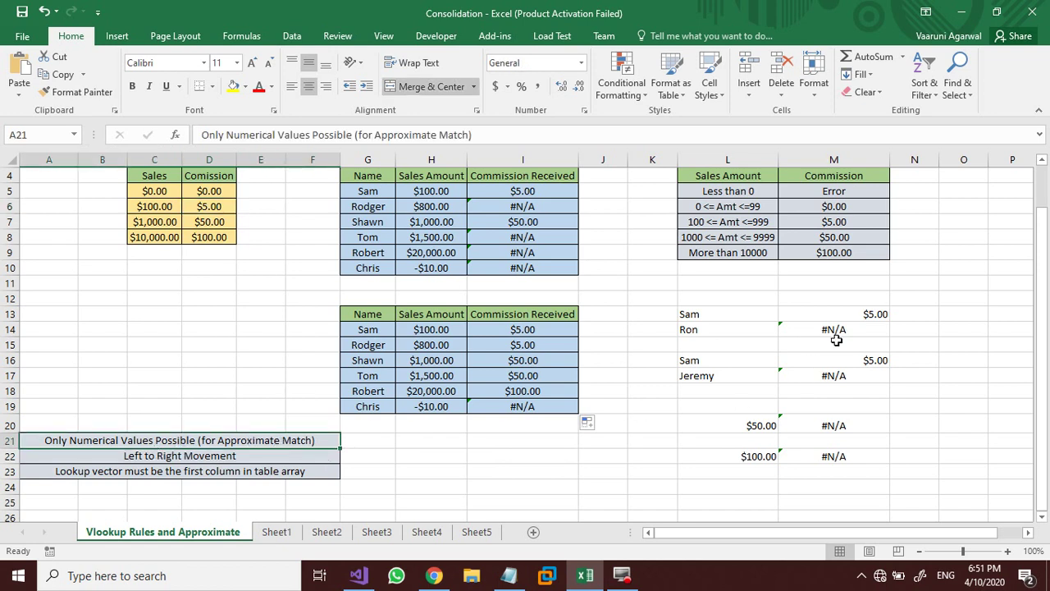
{"action": "left_click", "coordinate": [731, 316]}
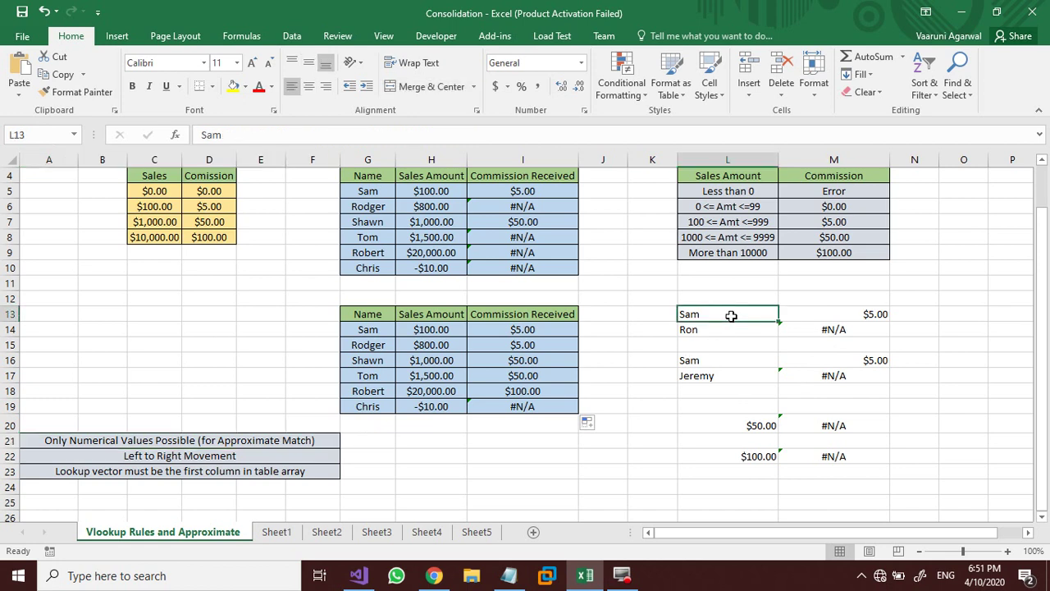
{"action": "left_click", "coordinate": [734, 331]}
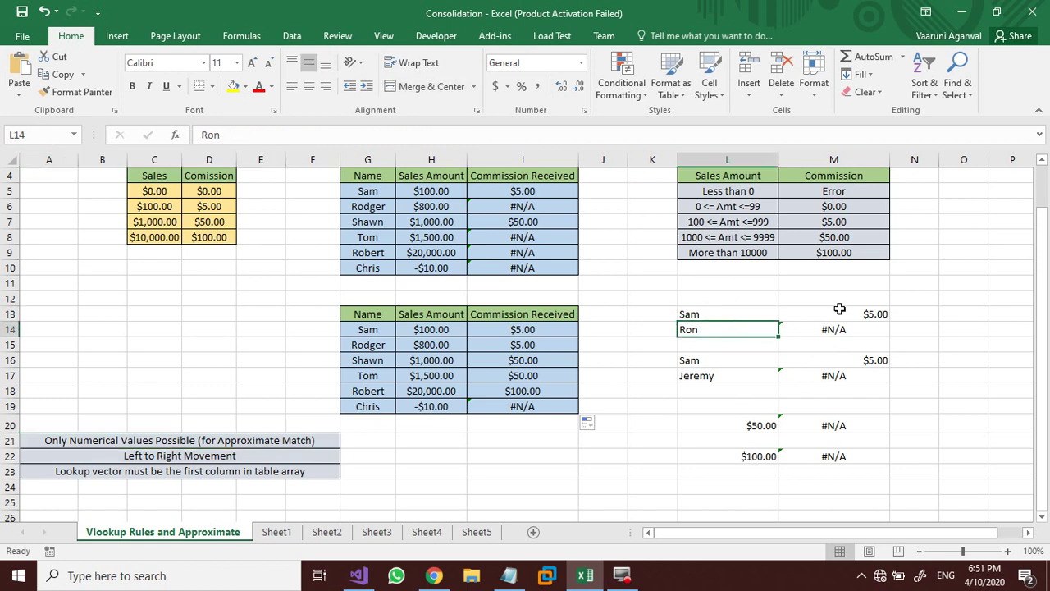
{"action": "left_click", "coordinate": [835, 315]}
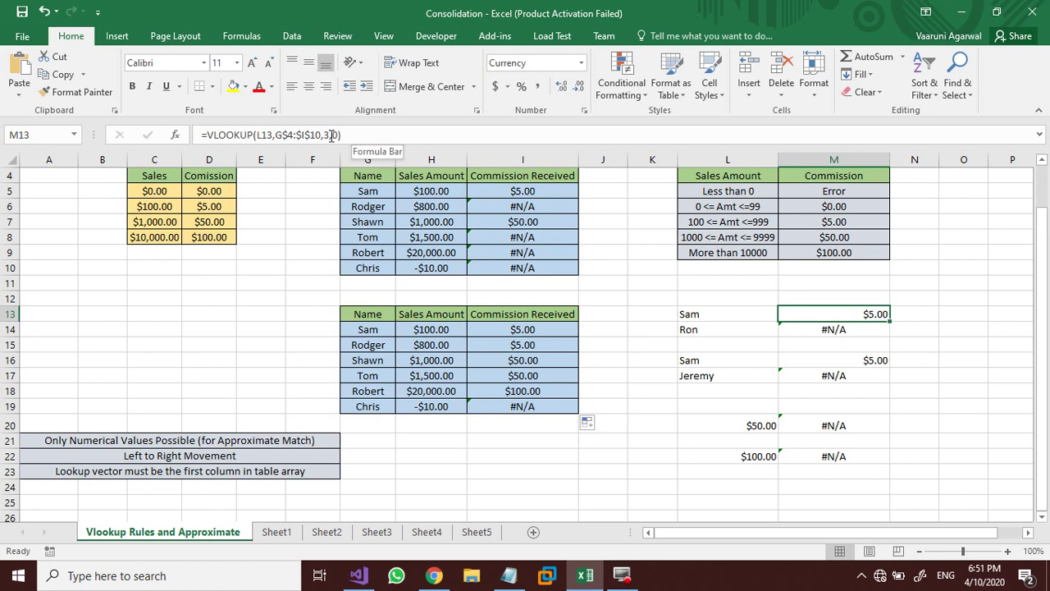
{"action": "left_click", "coordinate": [715, 332]}
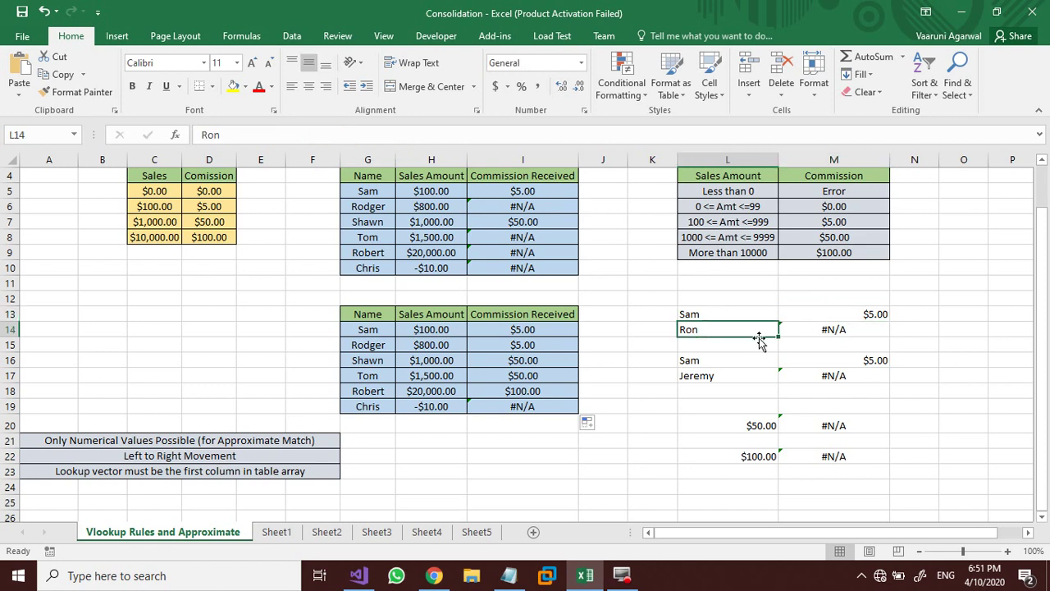
{"action": "left_click", "coordinate": [818, 329]}
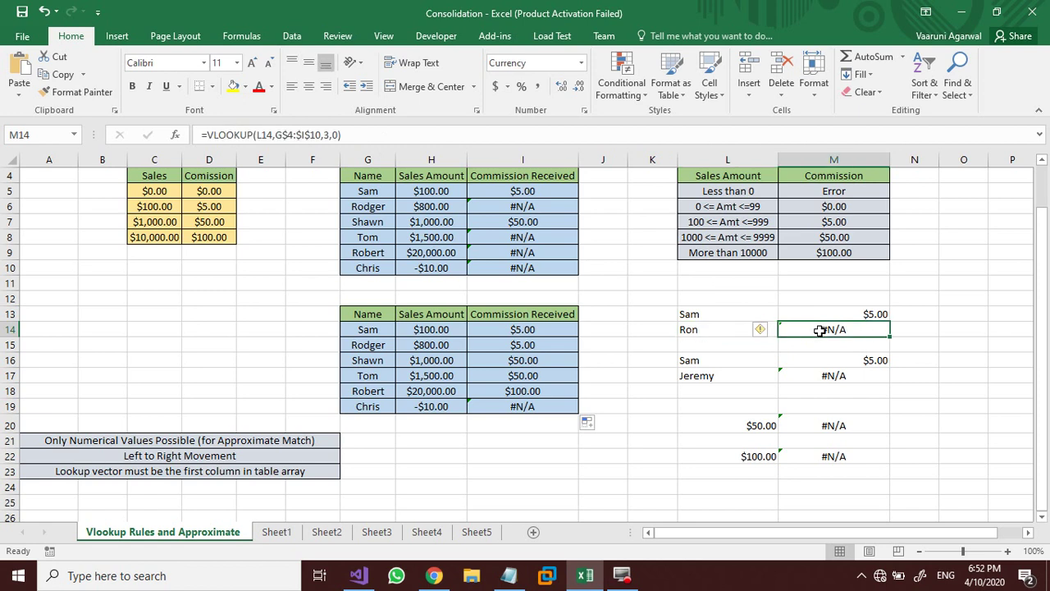
{"action": "left_click", "coordinate": [746, 364]}
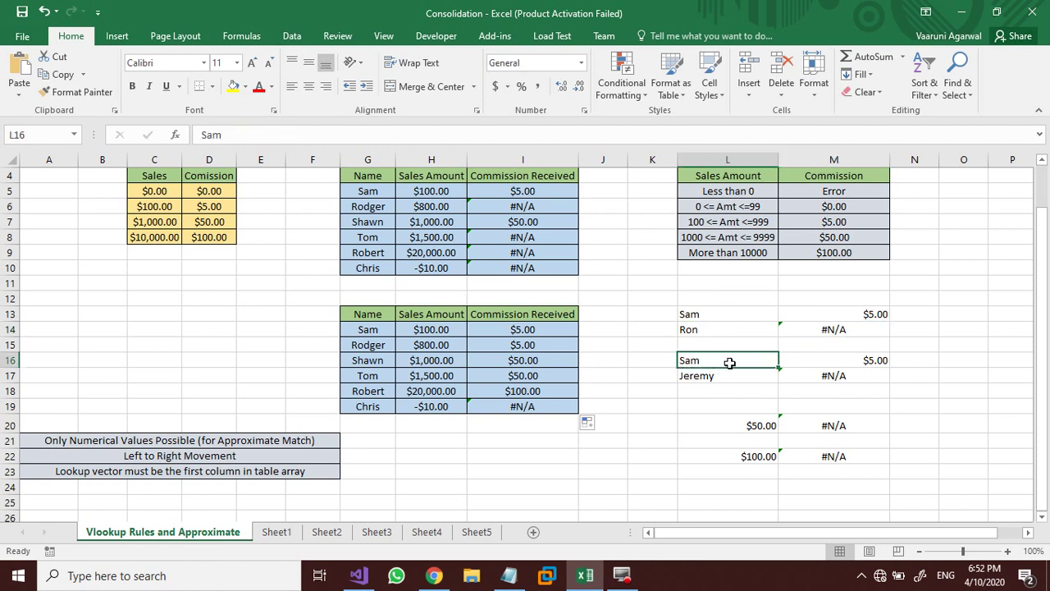
{"action": "left_click", "coordinate": [837, 361]}
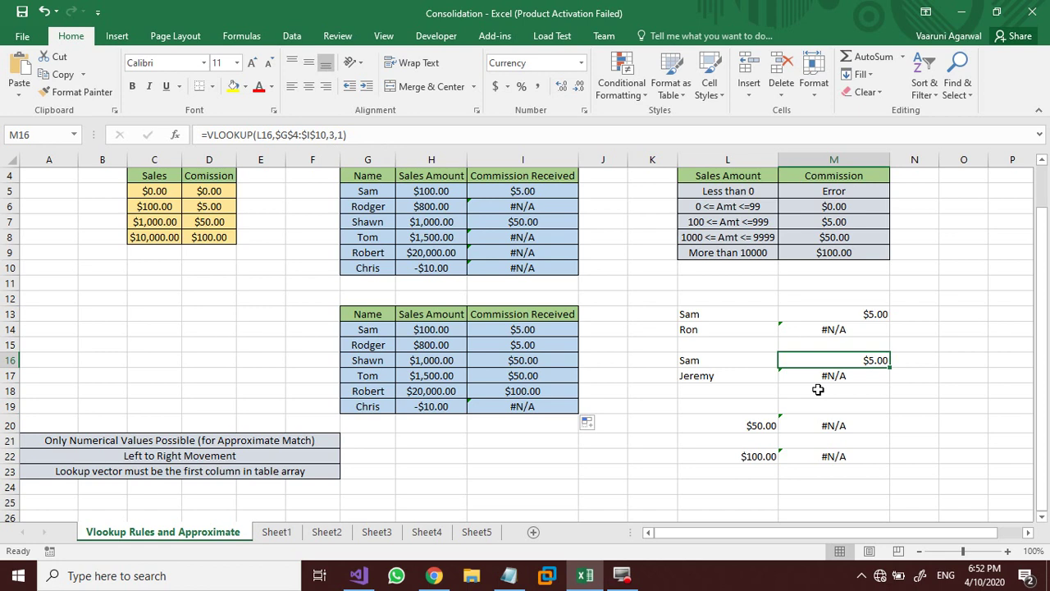
{"action": "left_click", "coordinate": [763, 382]}
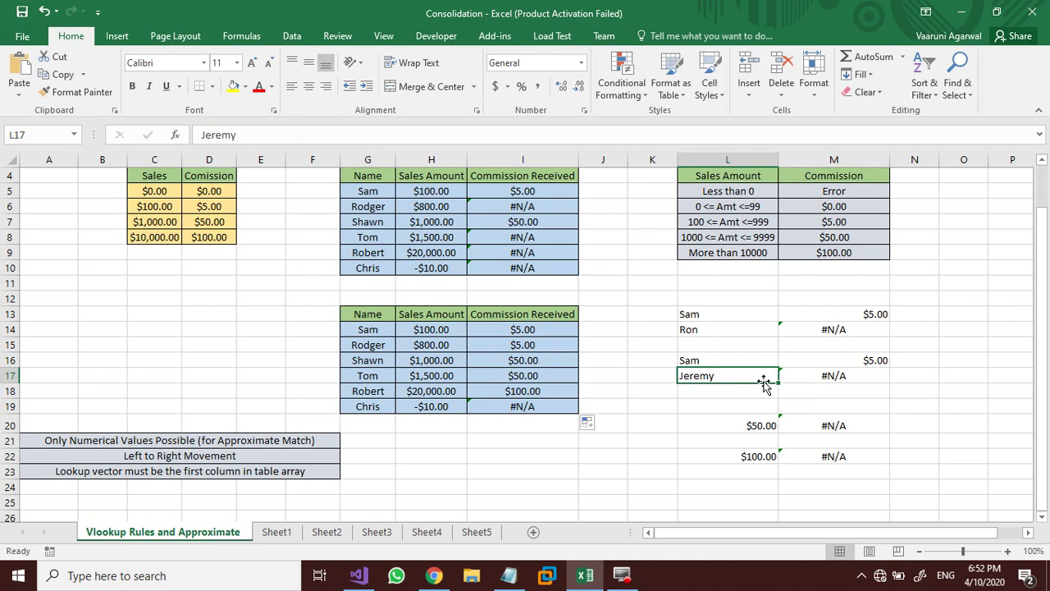
{"action": "left_click", "coordinate": [831, 377]}
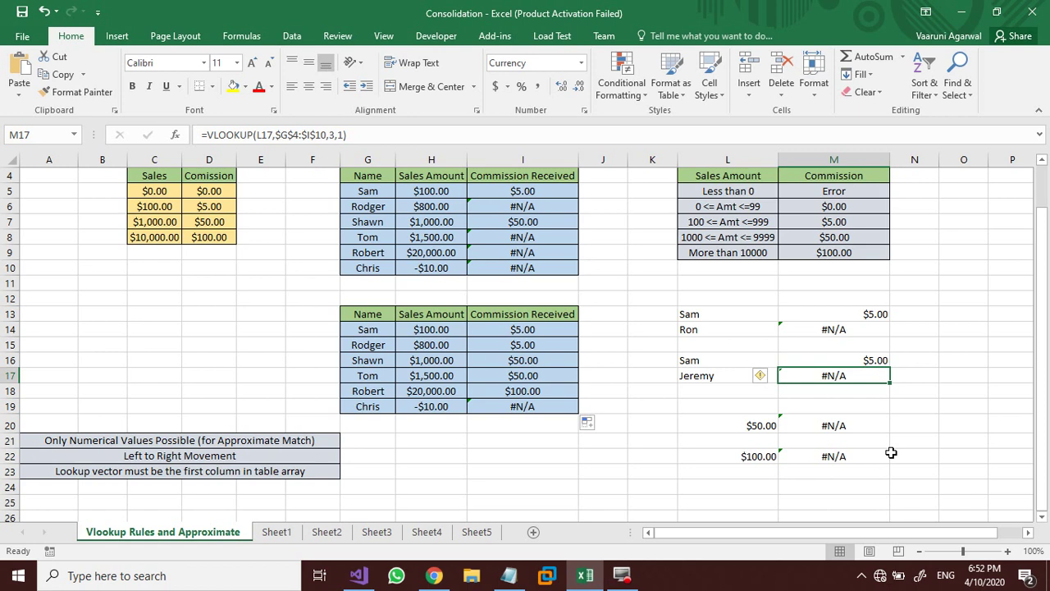
{"action": "left_click", "coordinate": [167, 192]}
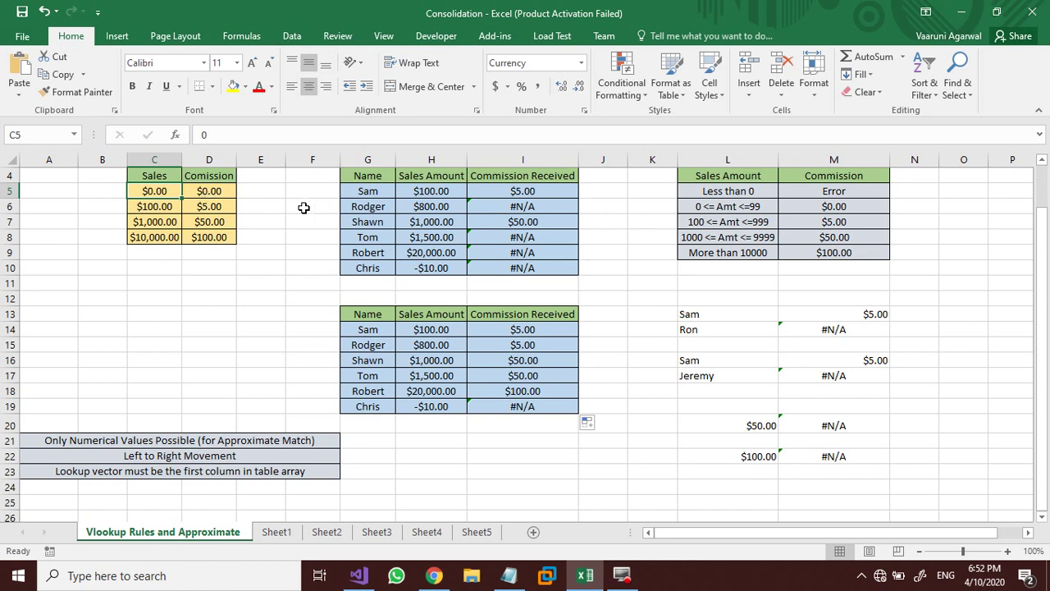
{"action": "left_click", "coordinate": [836, 425]}
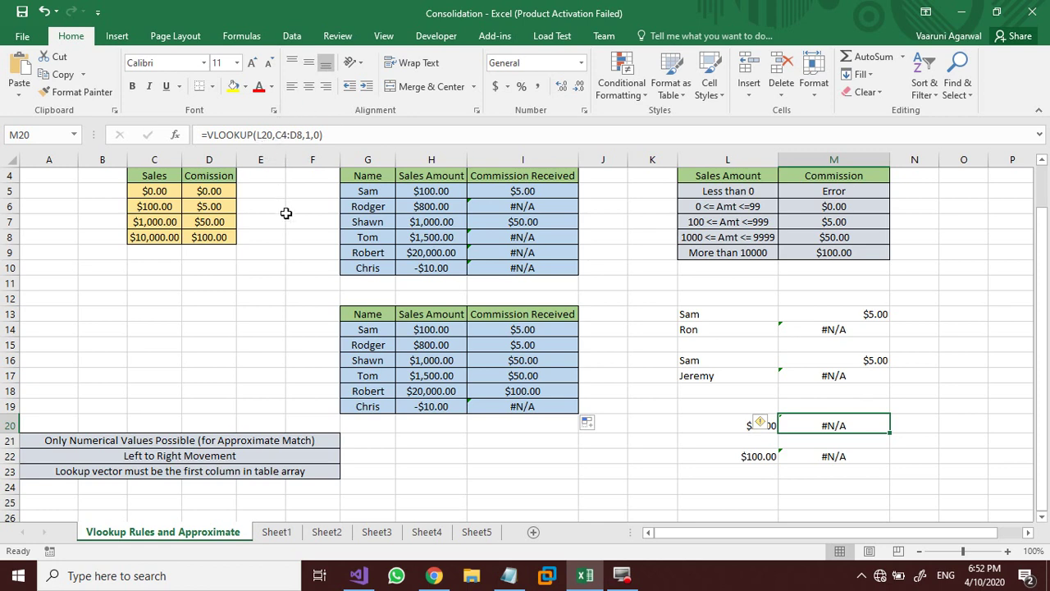
{"action": "left_click", "coordinate": [739, 425]}
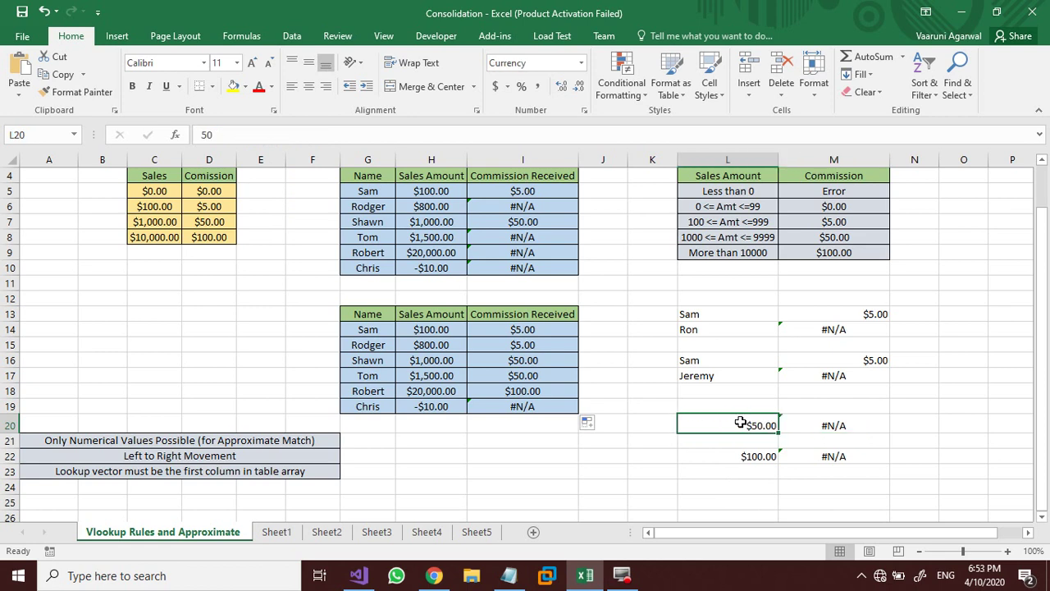
{"action": "left_click", "coordinate": [817, 427]}
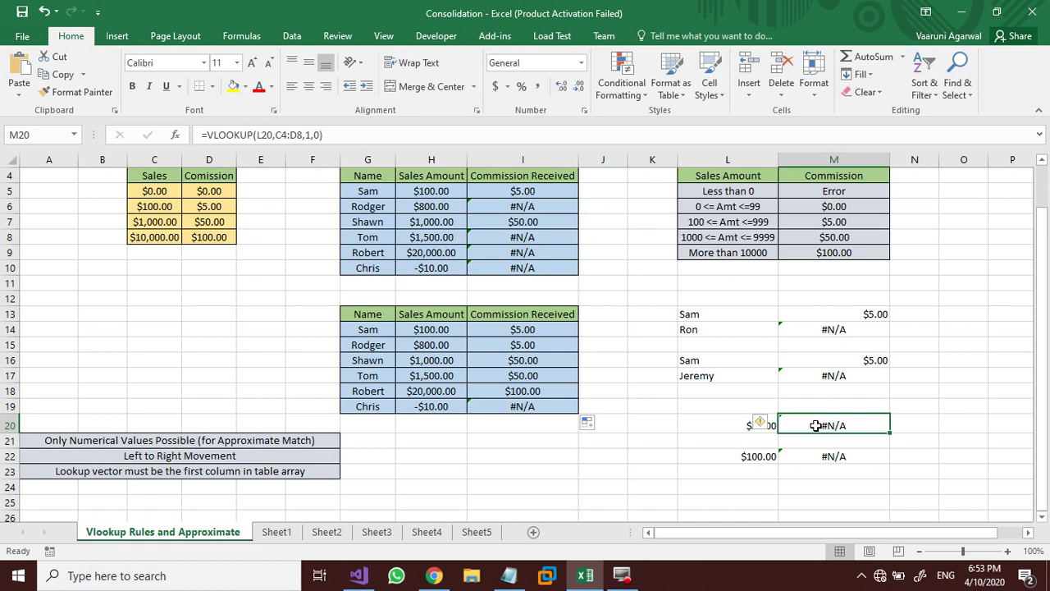
{"action": "left_click", "coordinate": [204, 222]}
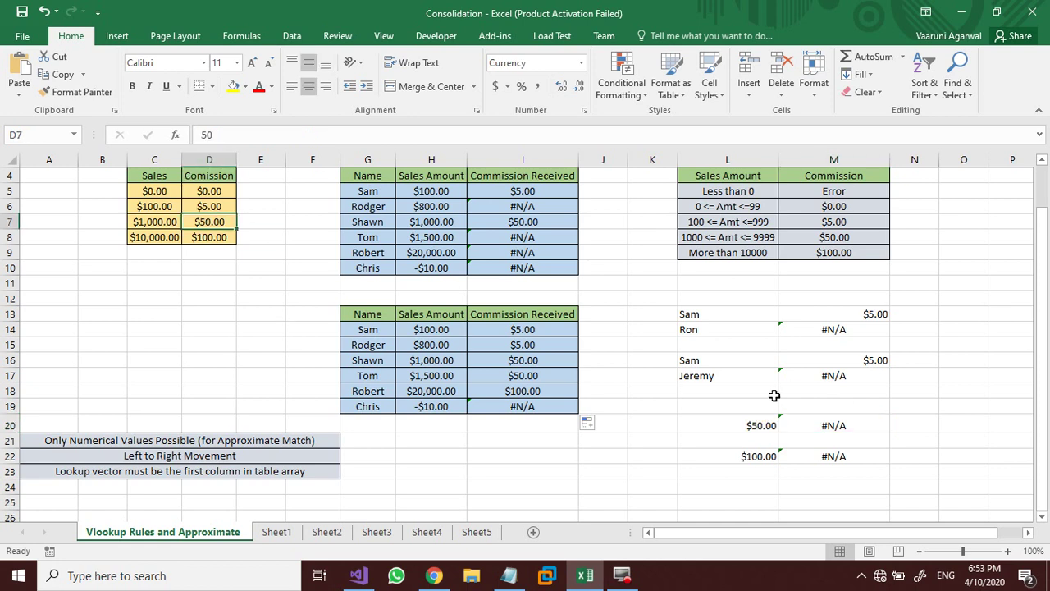
{"action": "left_click", "coordinate": [742, 425]}
{"action": "left_click", "coordinate": [804, 425]}
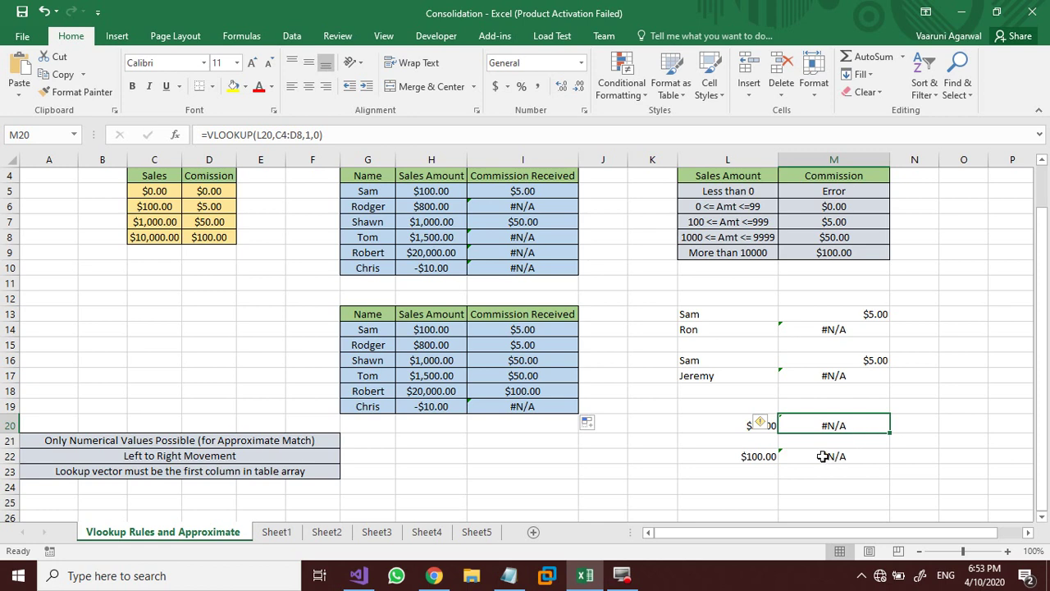
{"action": "left_click", "coordinate": [822, 456]}
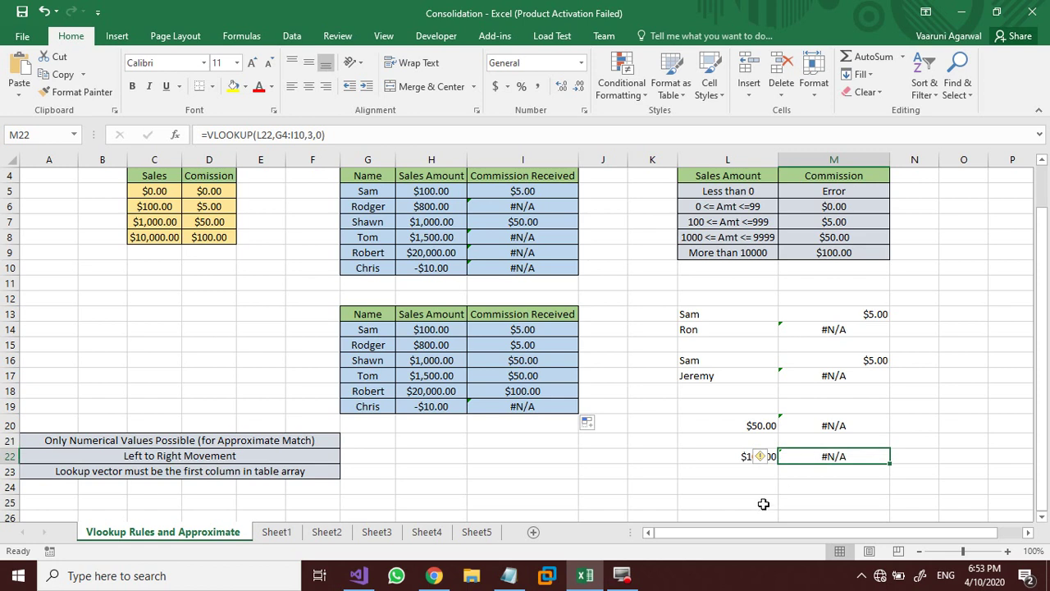
{"action": "left_click", "coordinate": [735, 460]}
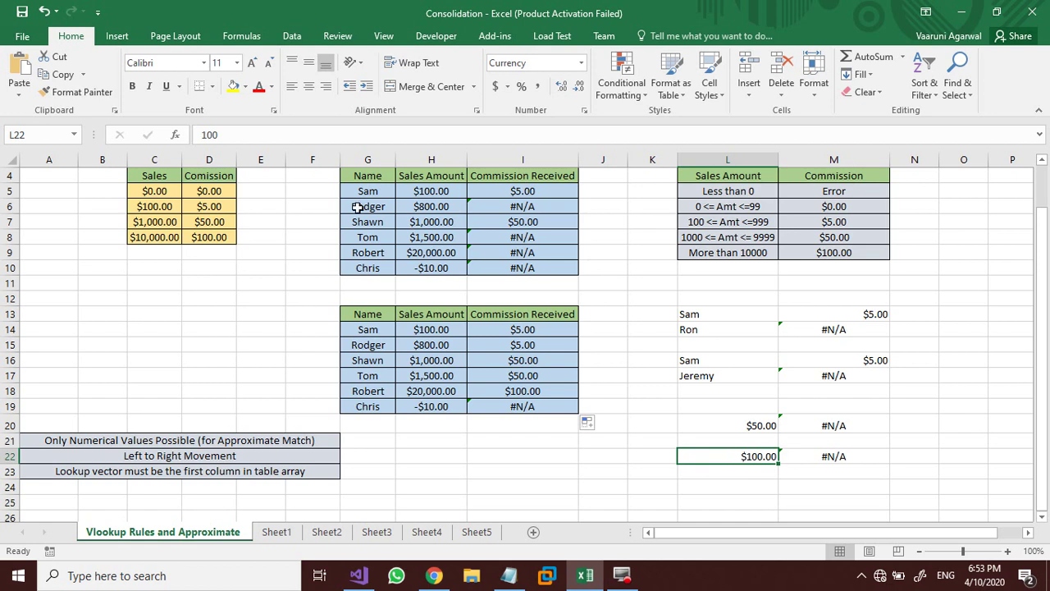
{"action": "left_click", "coordinate": [168, 192]}
{"action": "left_click", "coordinate": [164, 206]}
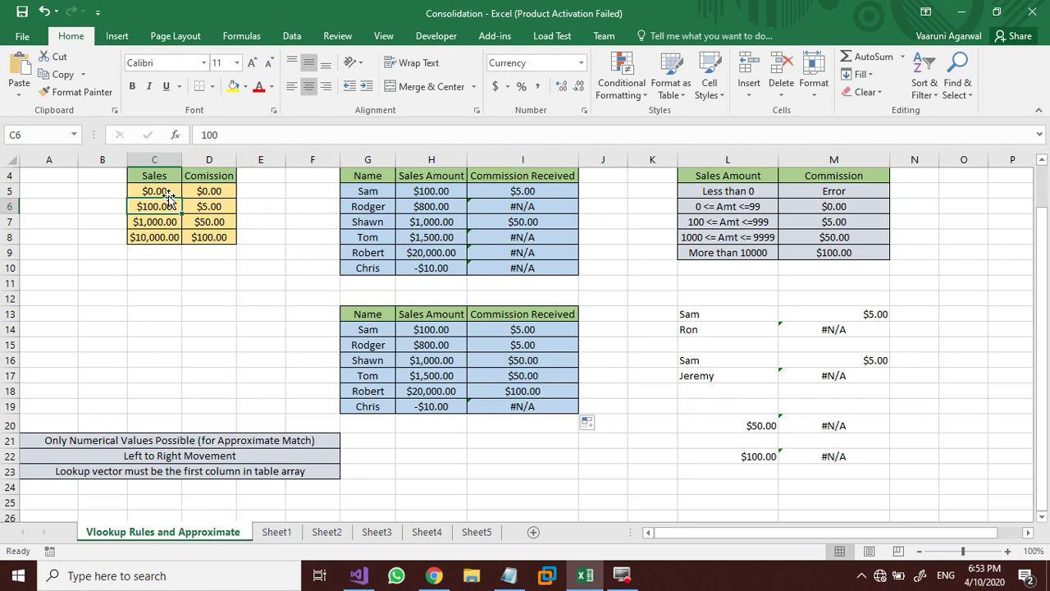
{"action": "left_click", "coordinate": [169, 191]}
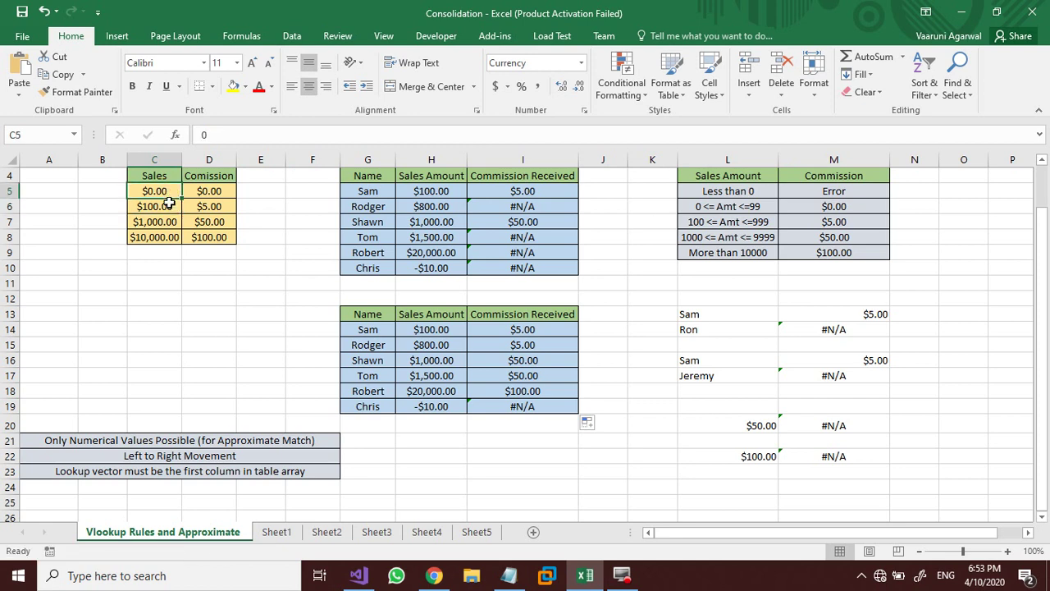